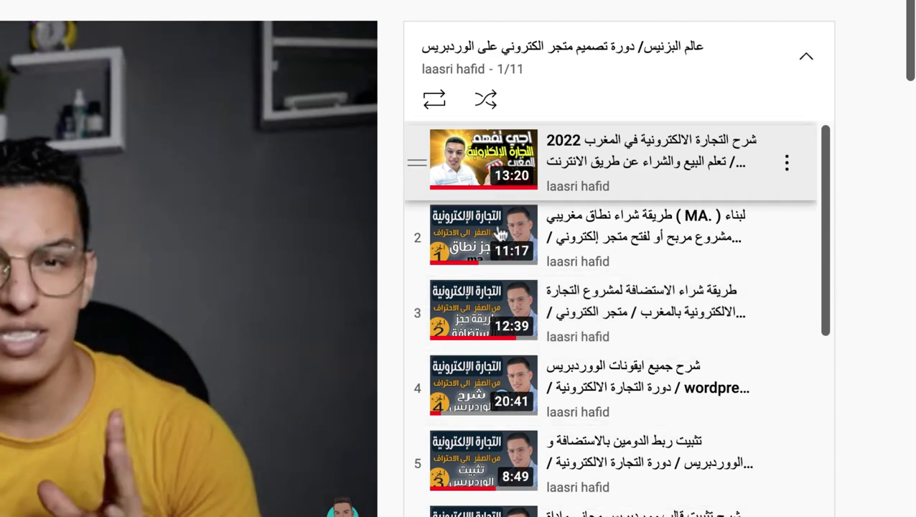
Scroll up and down through the course playlist on the YouTube watch page
scroll(503, 445, "down", 3)
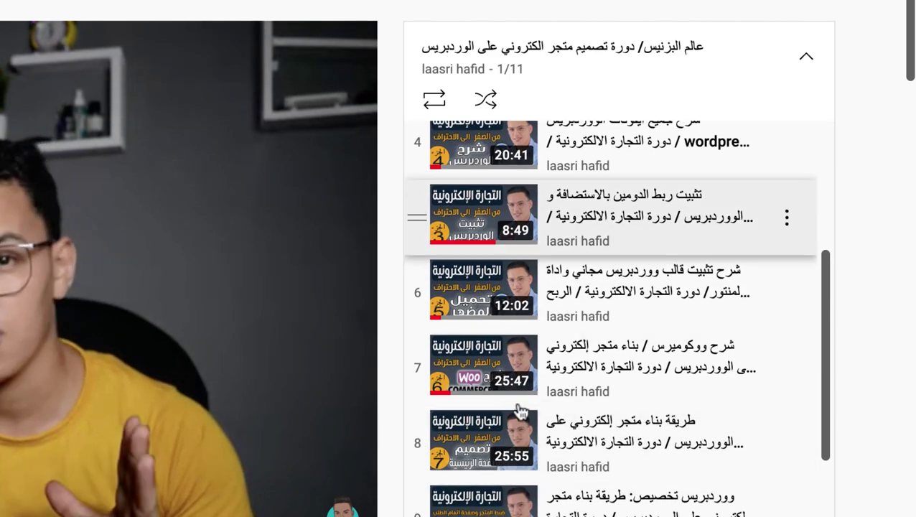
scroll(524, 445, "down", 2)
scroll(528, 509, "up", 1)
scroll(528, 506, "up", 5)
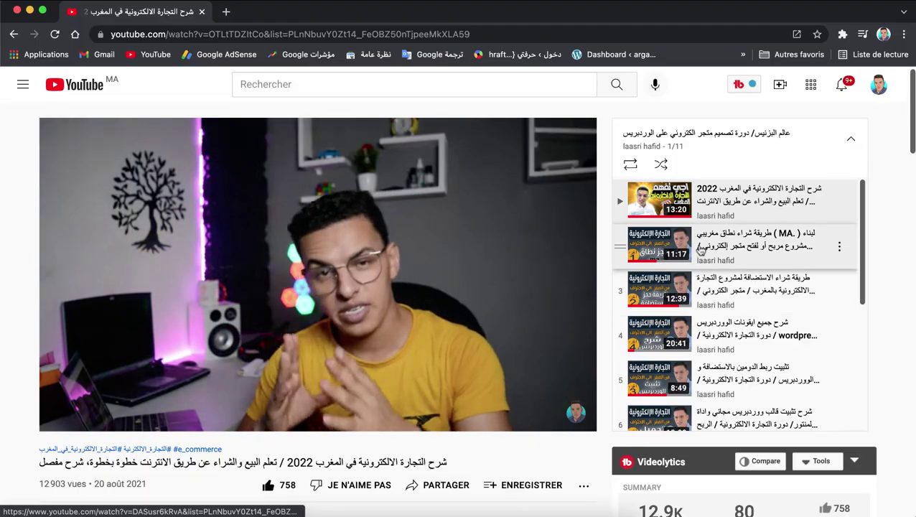
scroll(718, 298, "down", 3)
scroll(695, 310, "down", 3)
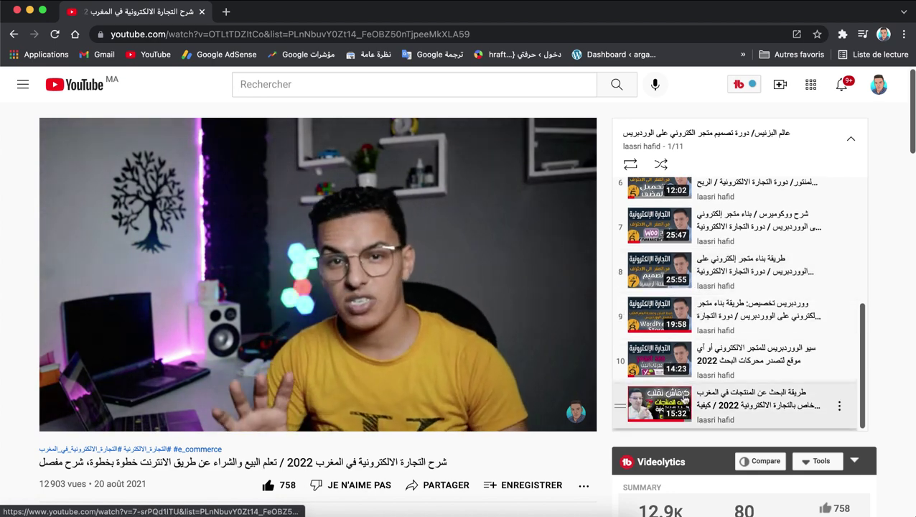
scroll(686, 259, "up", 1)
scroll(686, 248, "up", 5)
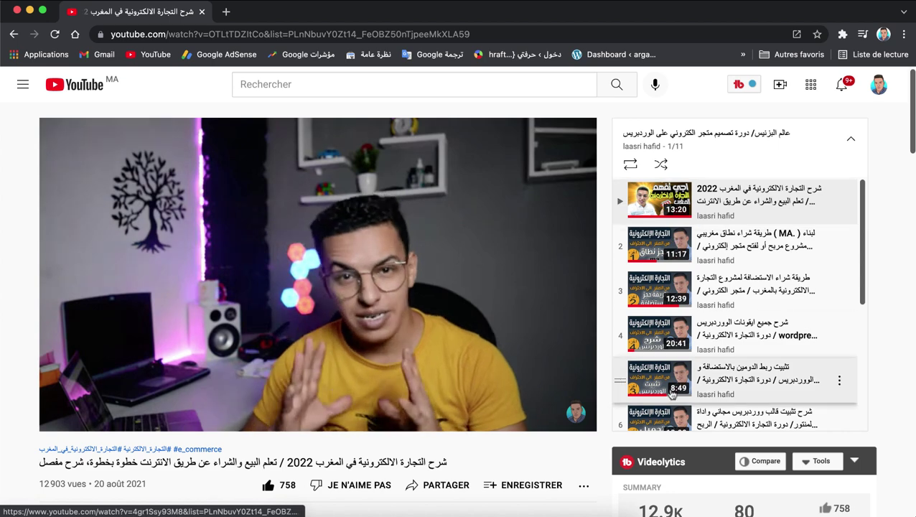
scroll(679, 368, "down", 3)
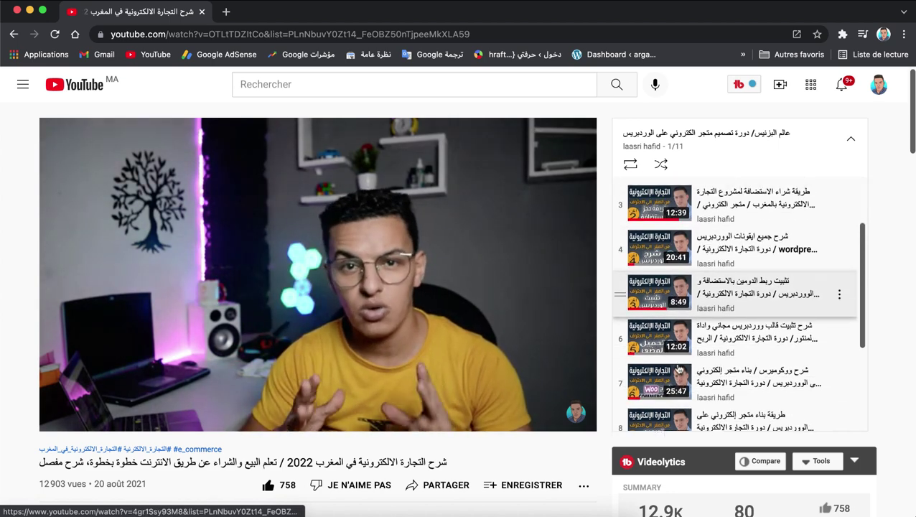
scroll(685, 407, "down", 3)
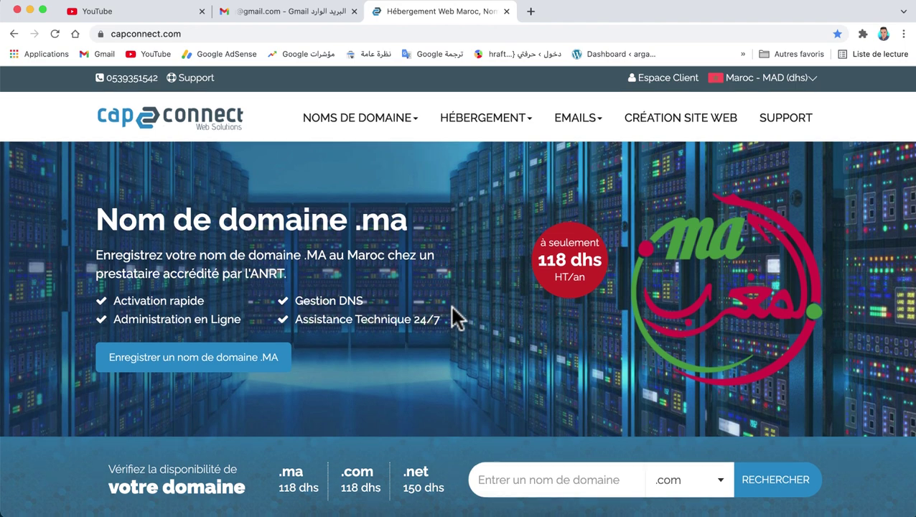
scroll(454, 316, "down", 2)
scroll(454, 316, "up", 2)
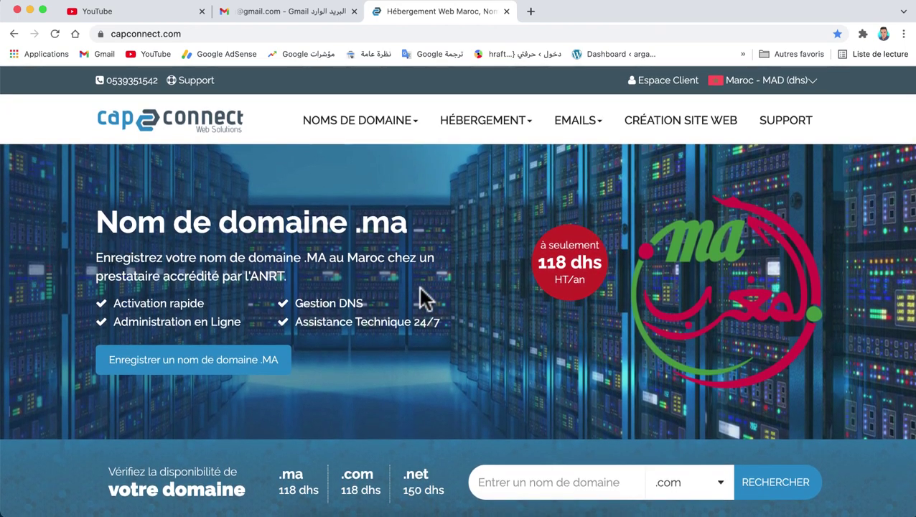
scroll(467, 405, "down", 3)
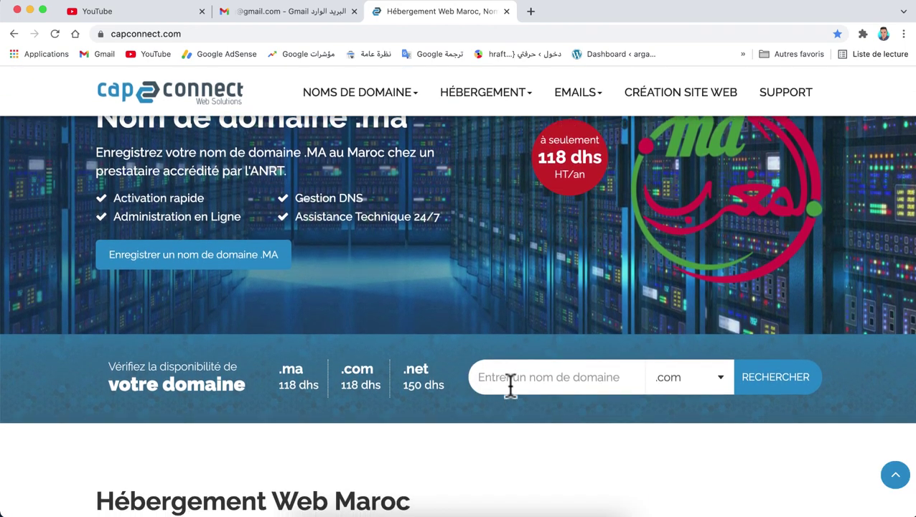
scroll(514, 374, "up", 3)
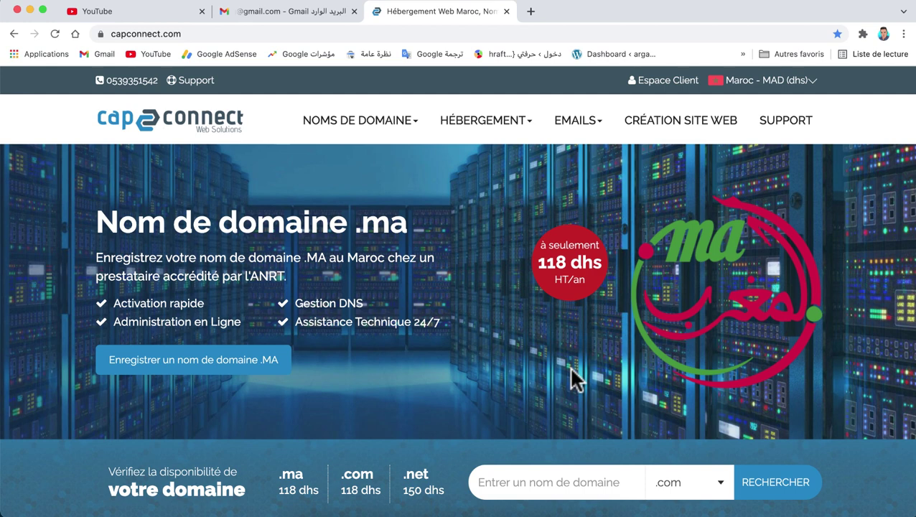
In the Cap Connect client area, open the Pack PRO hosting details for arganstore.ma and view its shortcuts
left_click(658, 82)
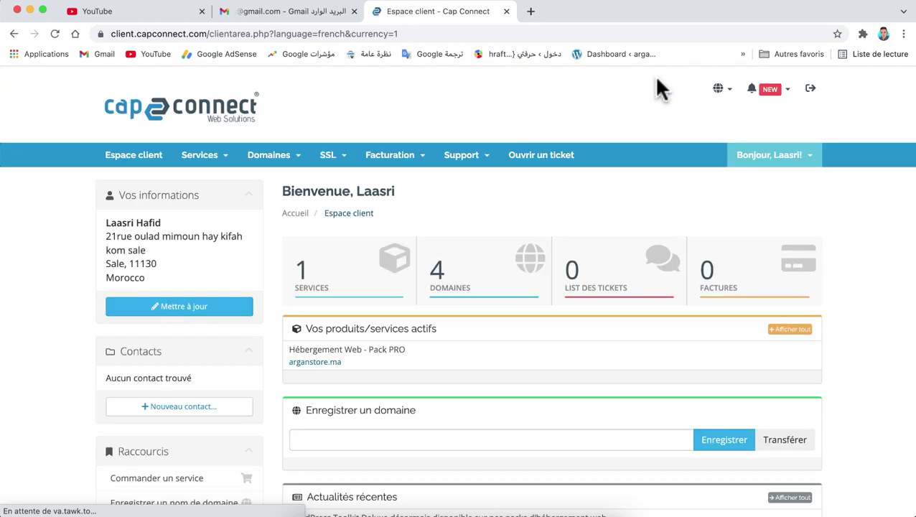
scroll(383, 239, "down", 2)
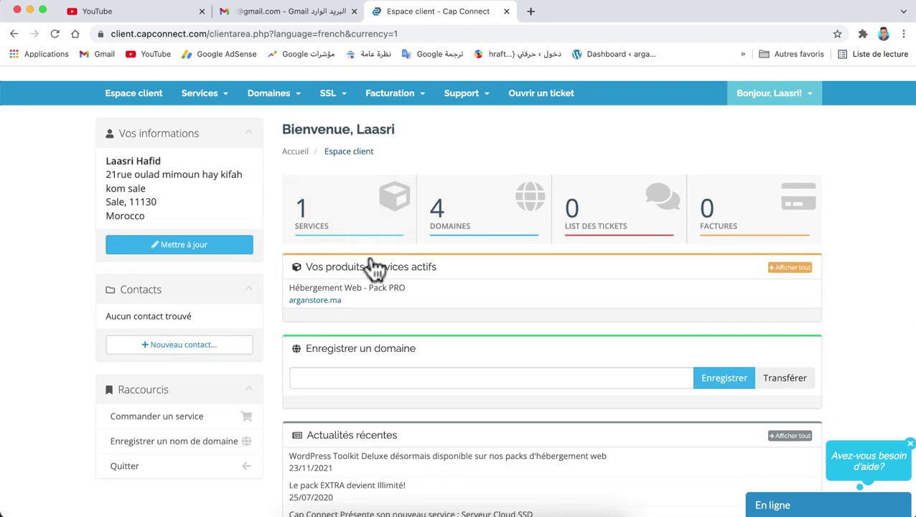
left_click(376, 216)
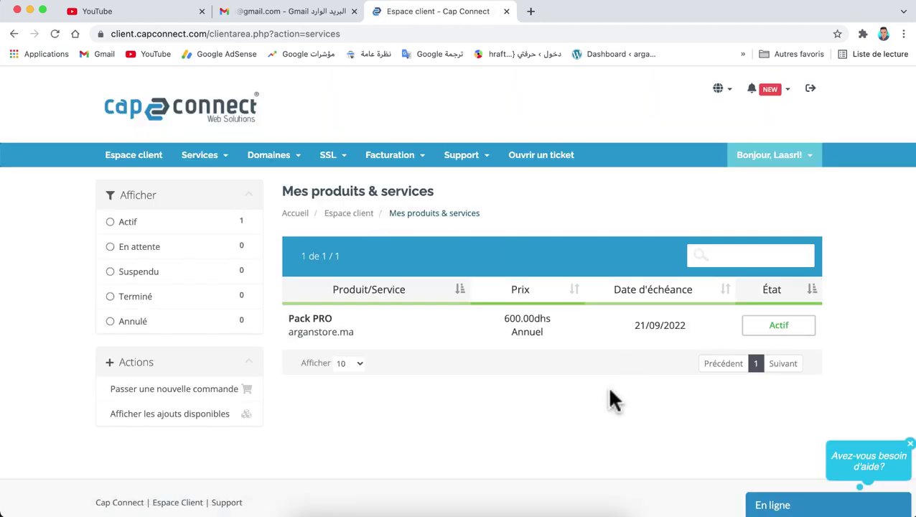
left_click(537, 317)
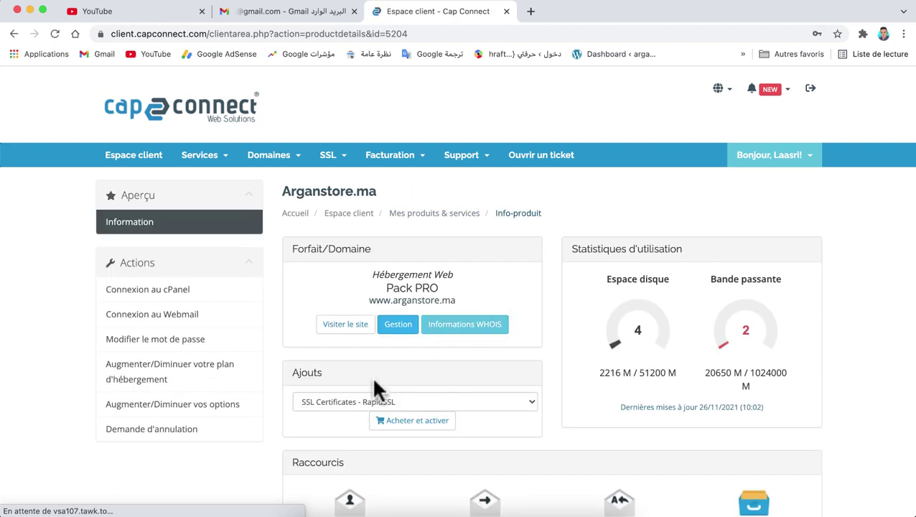
scroll(375, 384, "down", 5)
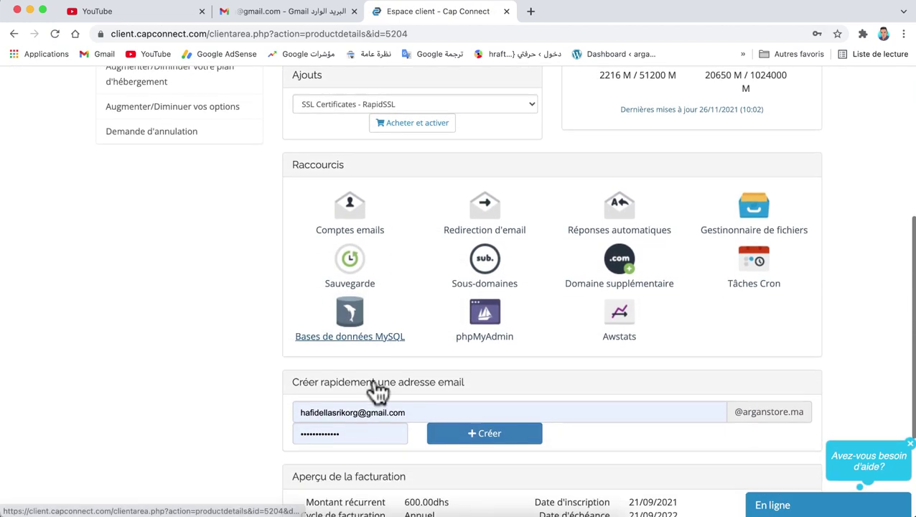
scroll(375, 388, "up", 1)
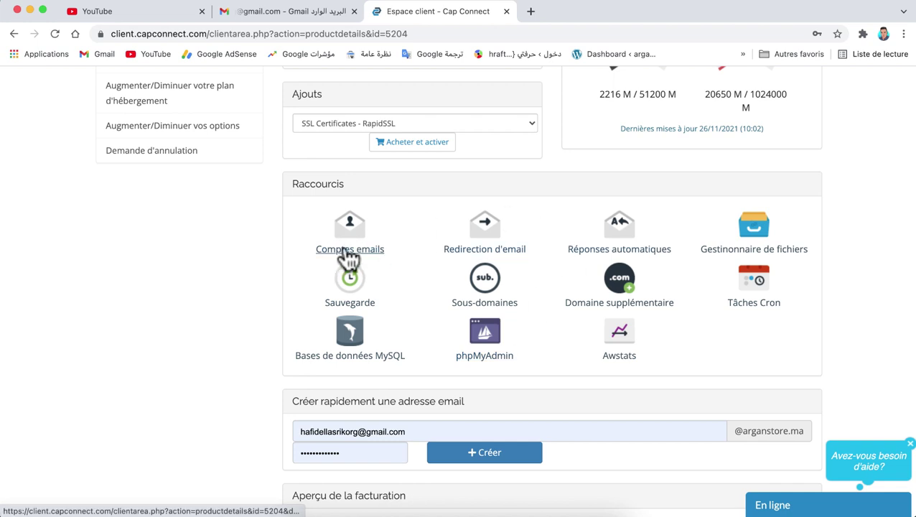
Open cPanel Email Accounts from the Comptes emails shortcut and start a new email account
left_click(348, 252)
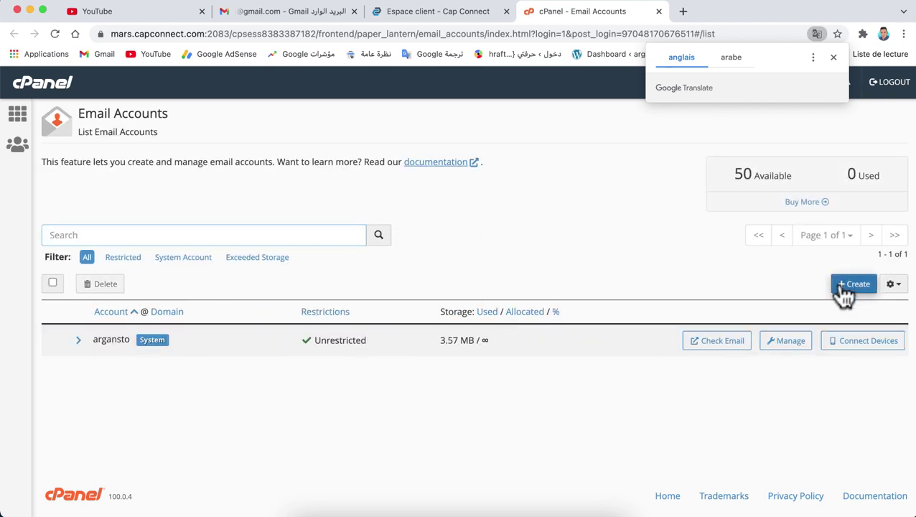
left_click(657, 165)
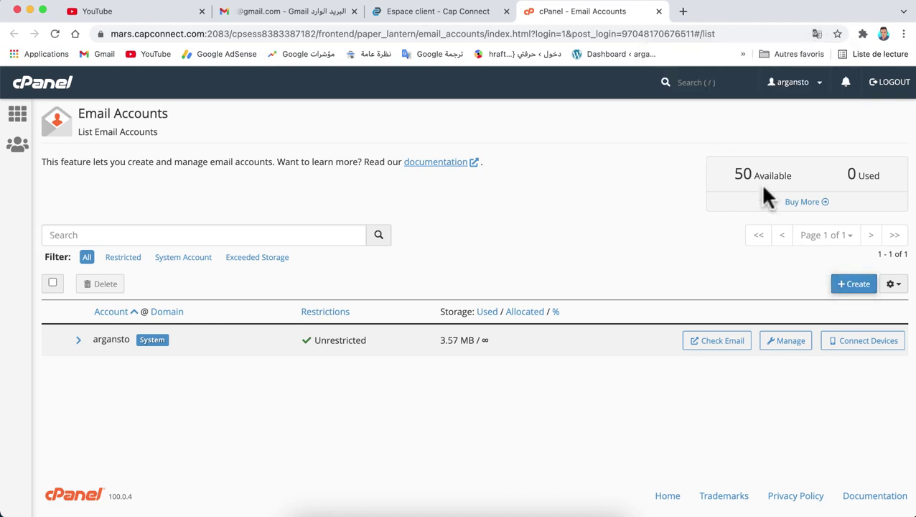
left_click(855, 284)
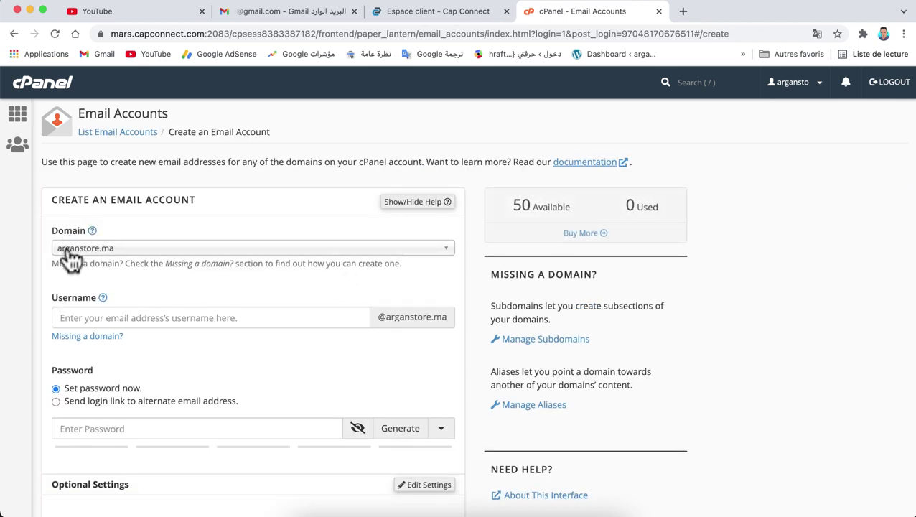
Choose hrafty.ma as the domain for the new mailbox
left_click(145, 252)
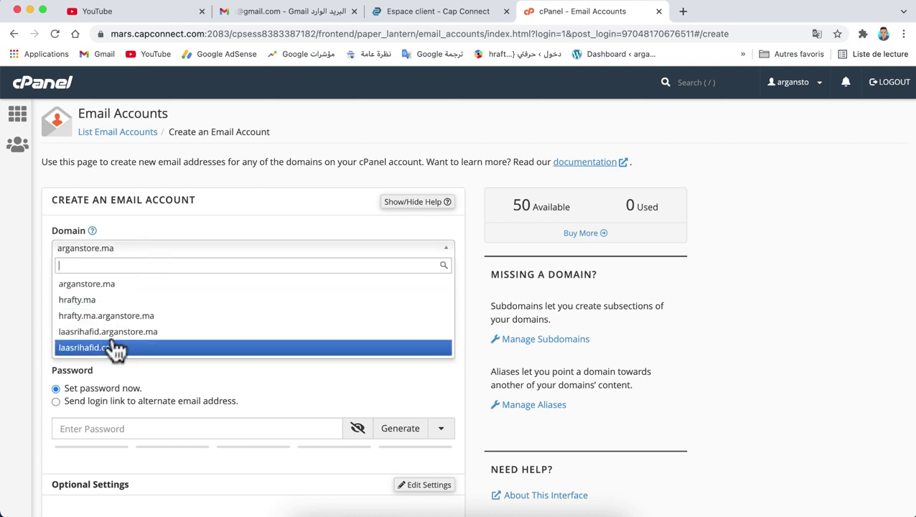
left_click(41, 302)
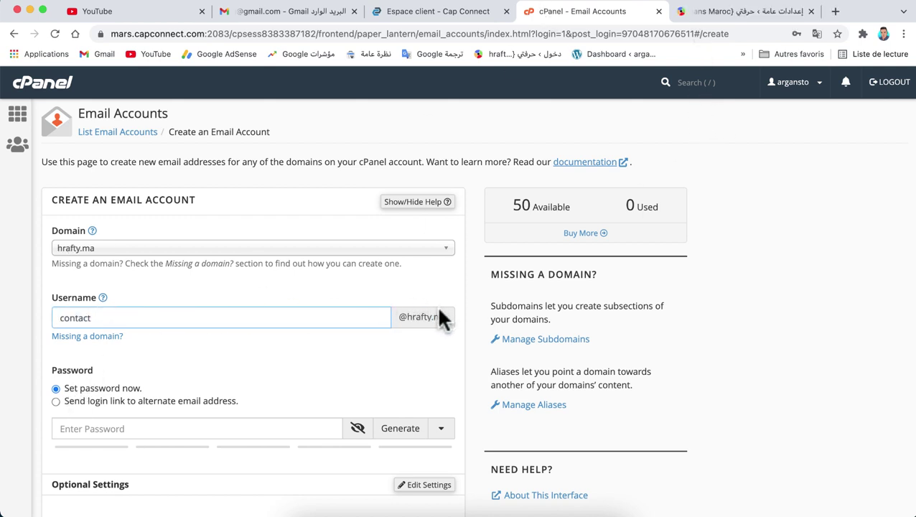
scroll(338, 352, "down", 3)
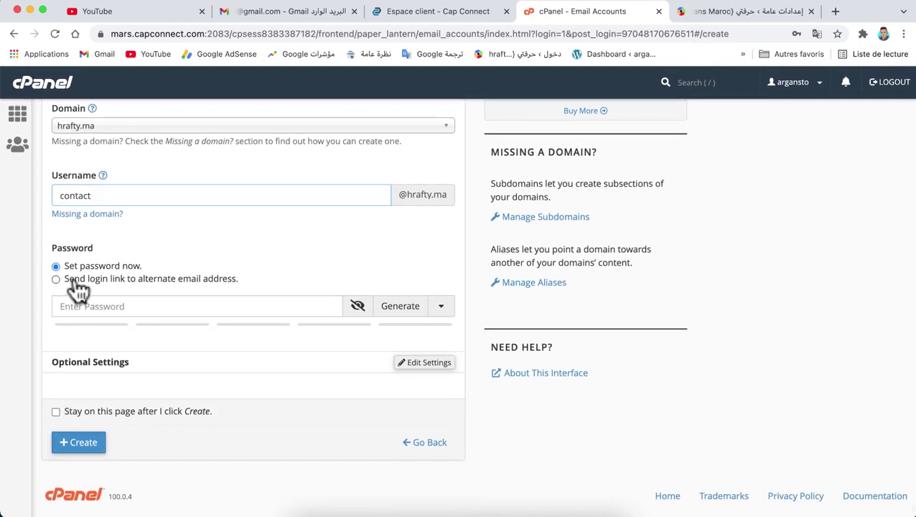
Generate a strong password for the contact mailbox and create the account
left_click(136, 307)
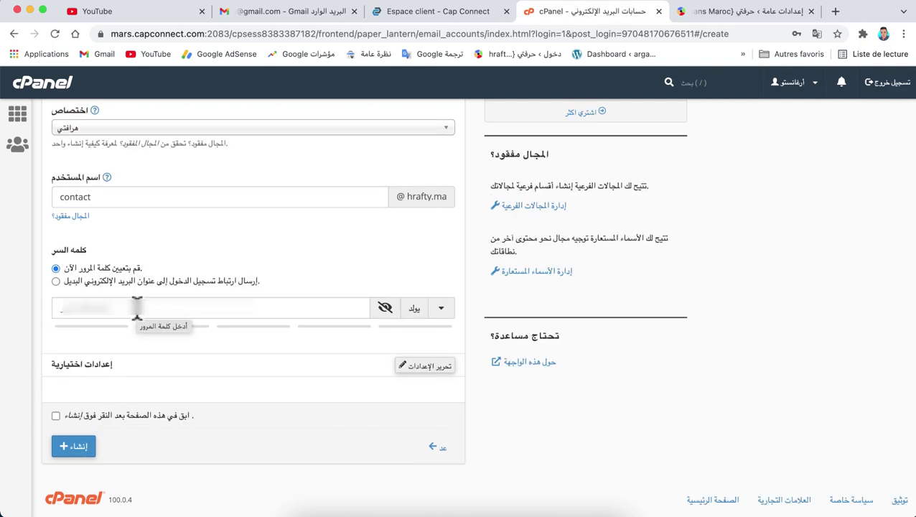
left_click(417, 313)
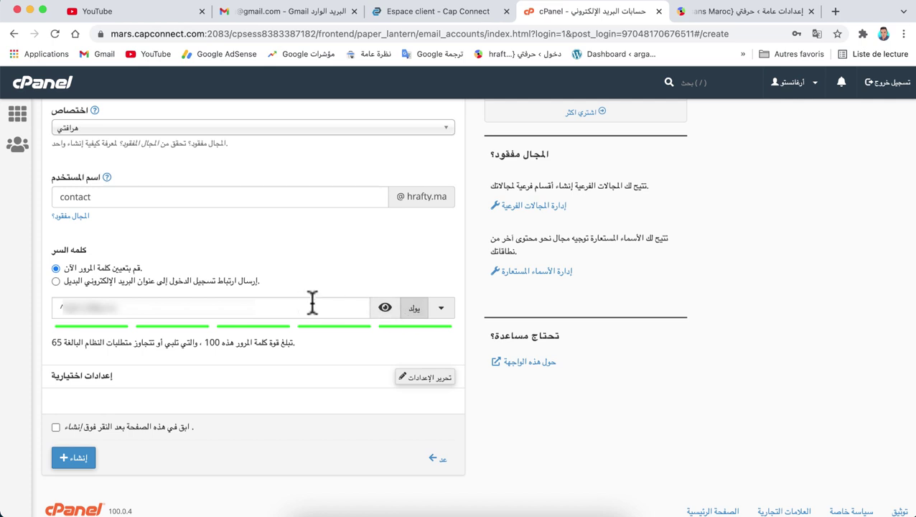
left_click(383, 310)
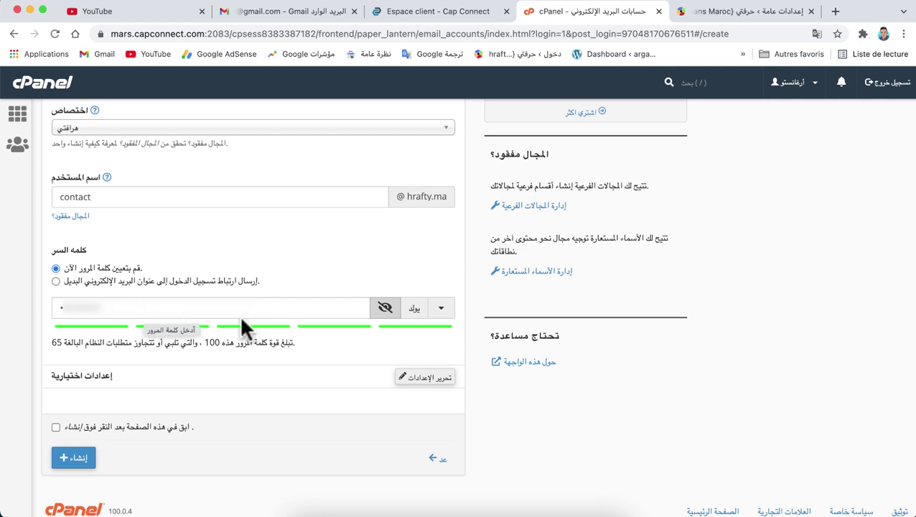
left_click(155, 307)
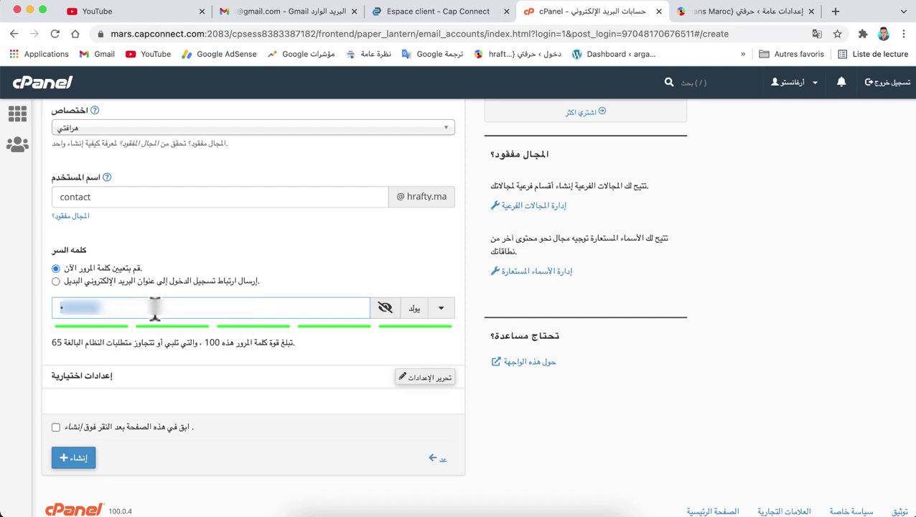
left_click(385, 308)
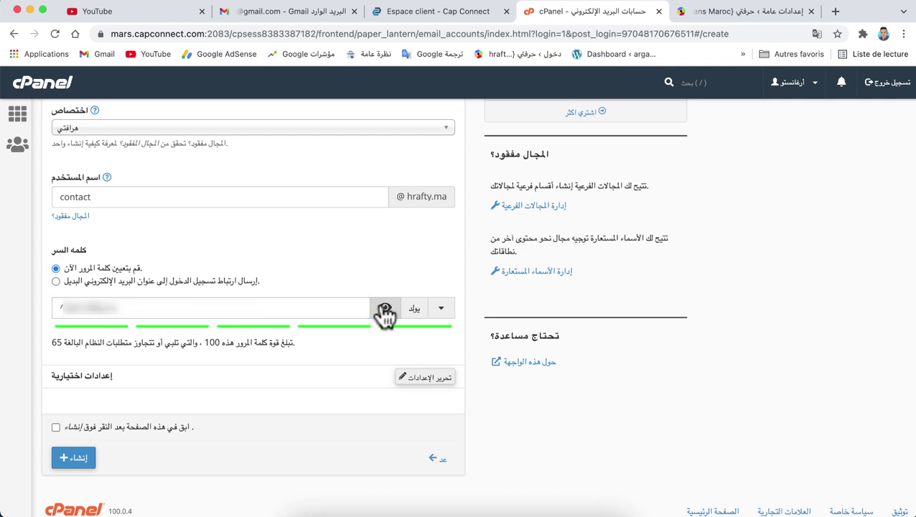
double_click(183, 309)
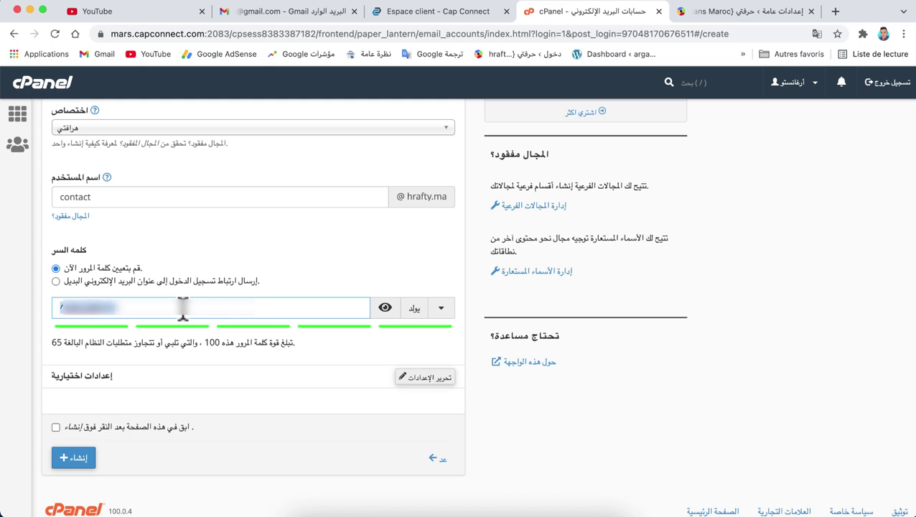
left_click(183, 308)
scroll(302, 366, "down", 1)
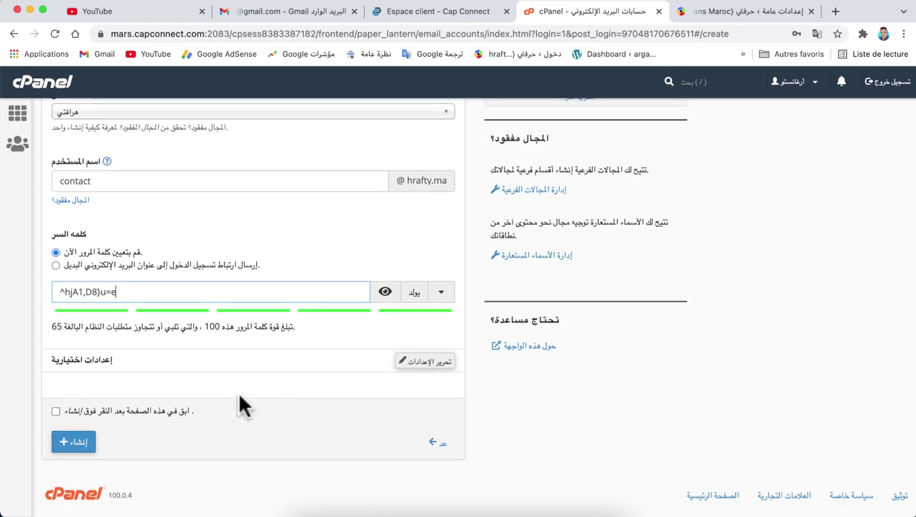
left_click(72, 442)
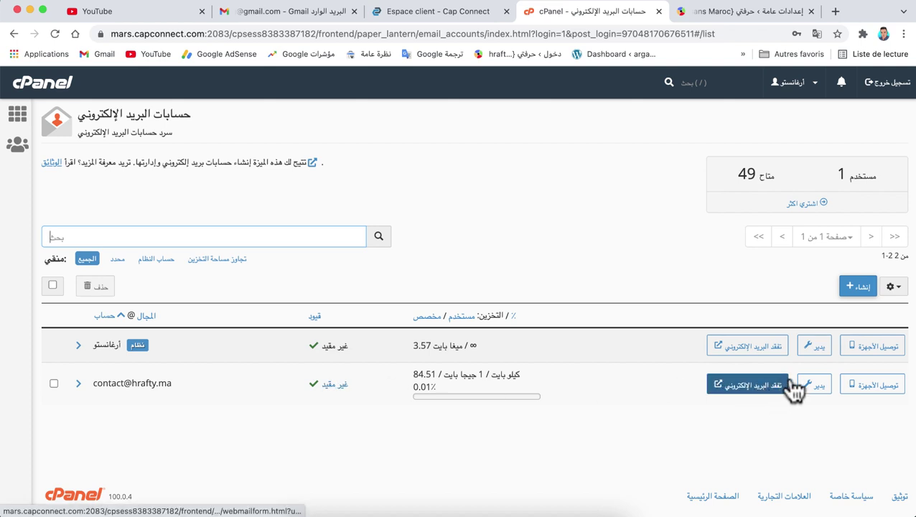
left_click(876, 386)
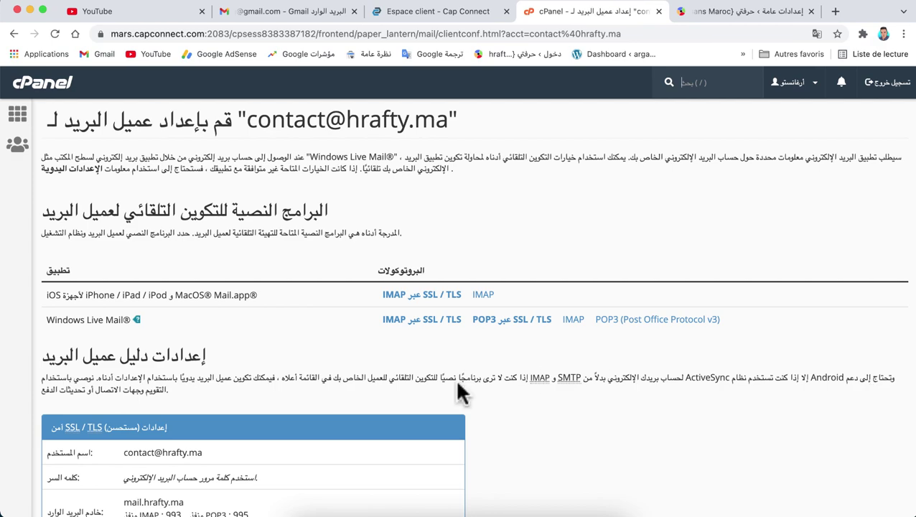
scroll(458, 383, "down", 8)
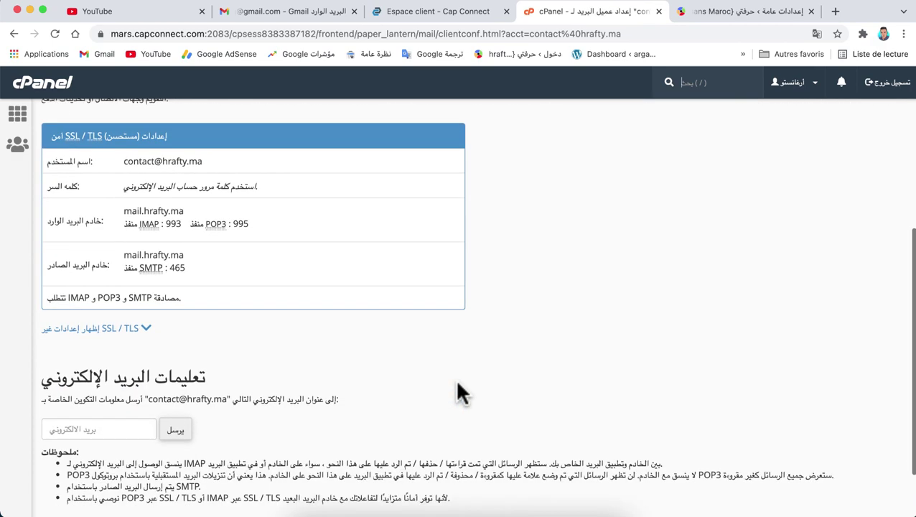
scroll(458, 384, "down", 2)
scroll(454, 378, "up", 10)
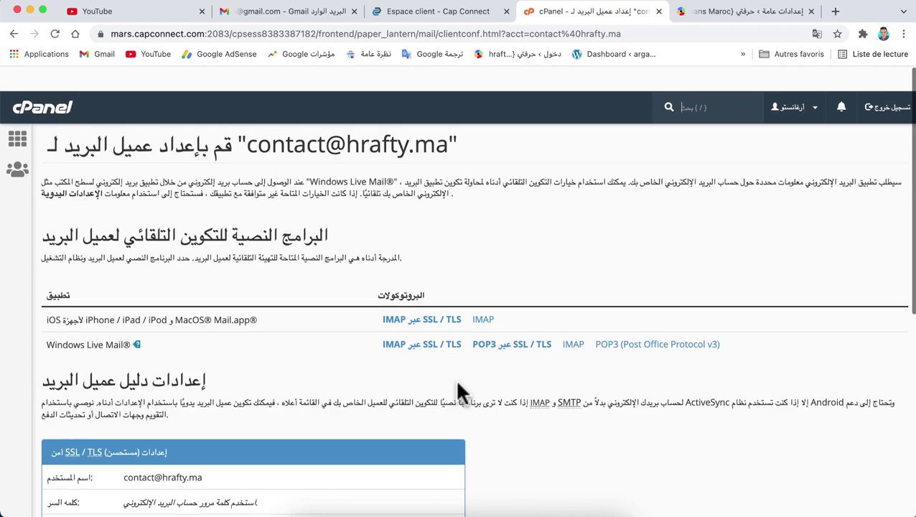
scroll(454, 378, "down", 5)
scroll(452, 377, "up", 5)
key("slash")
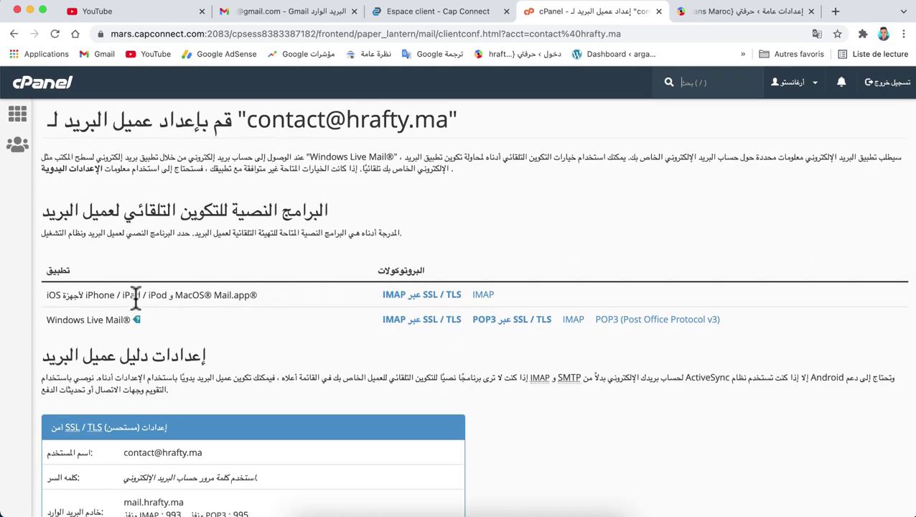
left_click(14, 33)
left_click(14, 34)
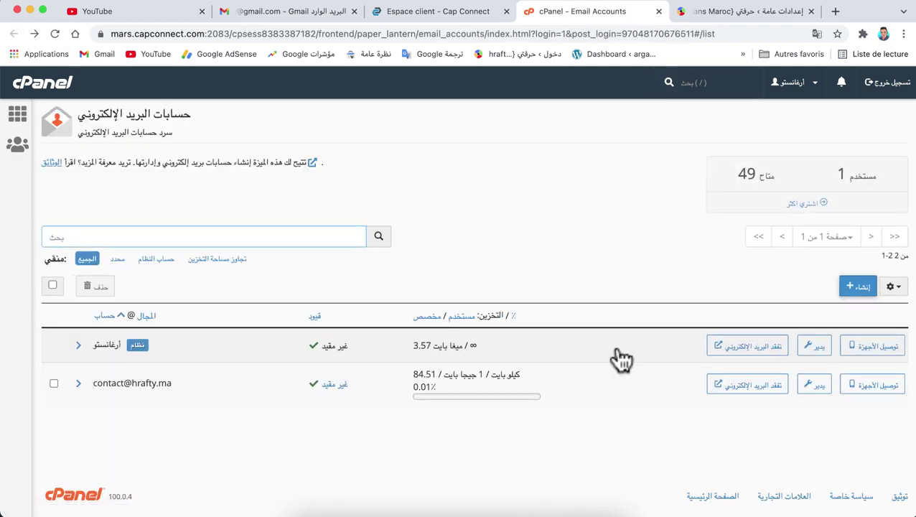
Open the contact mailbox in Roundcube and read cPanel's client configuration settings message
left_click(750, 398)
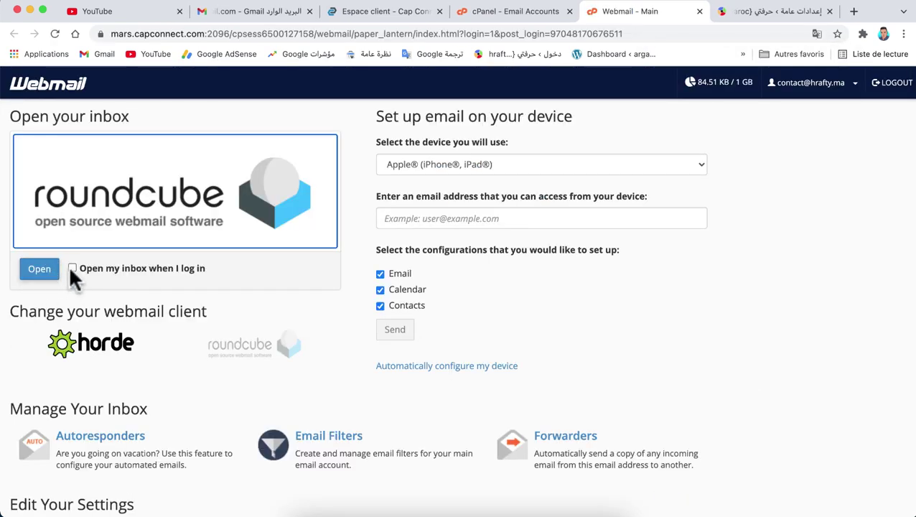
left_click(42, 272)
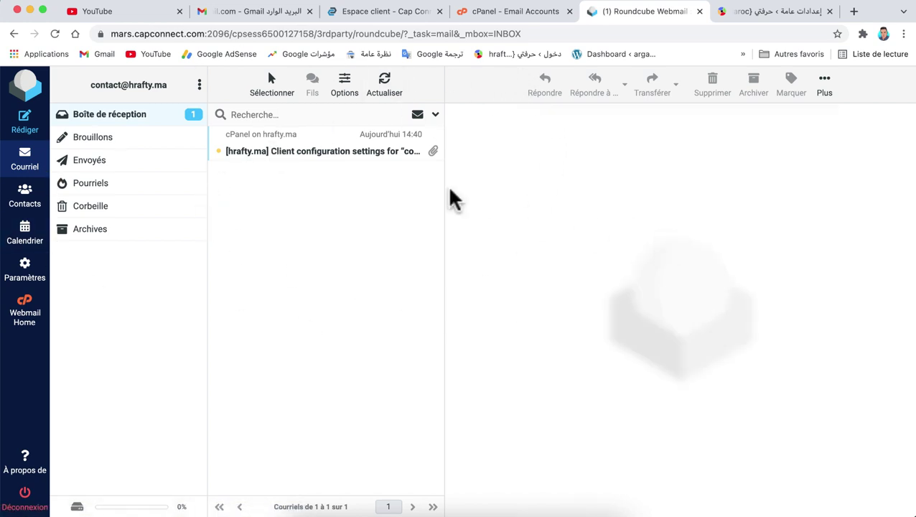
left_click(295, 163)
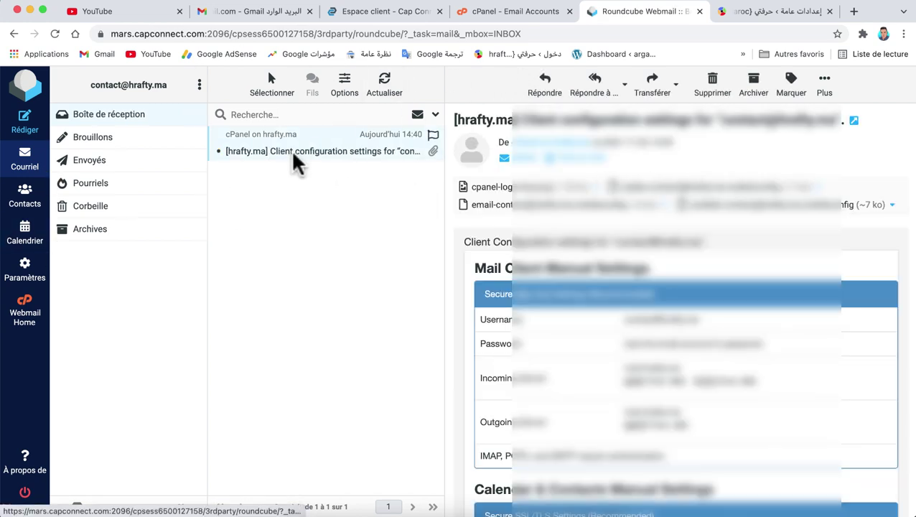
scroll(578, 321, "down", 5)
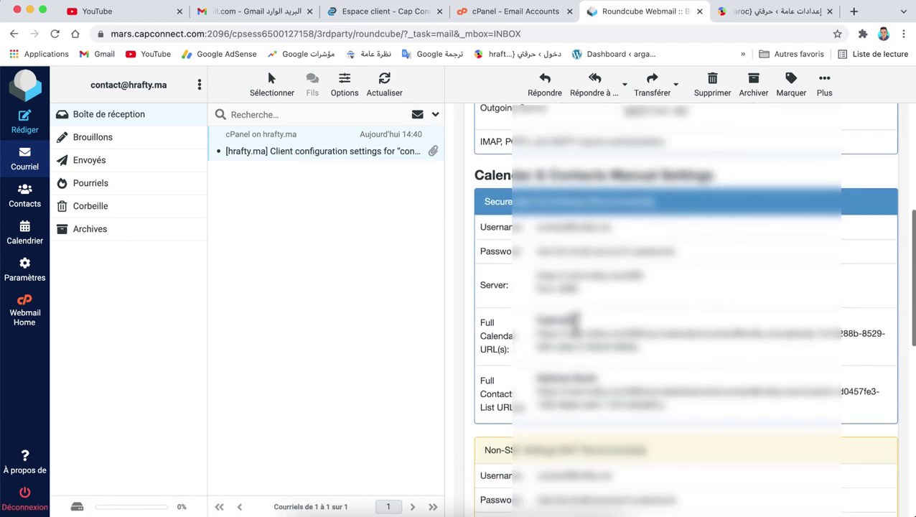
scroll(577, 321, "down", 3)
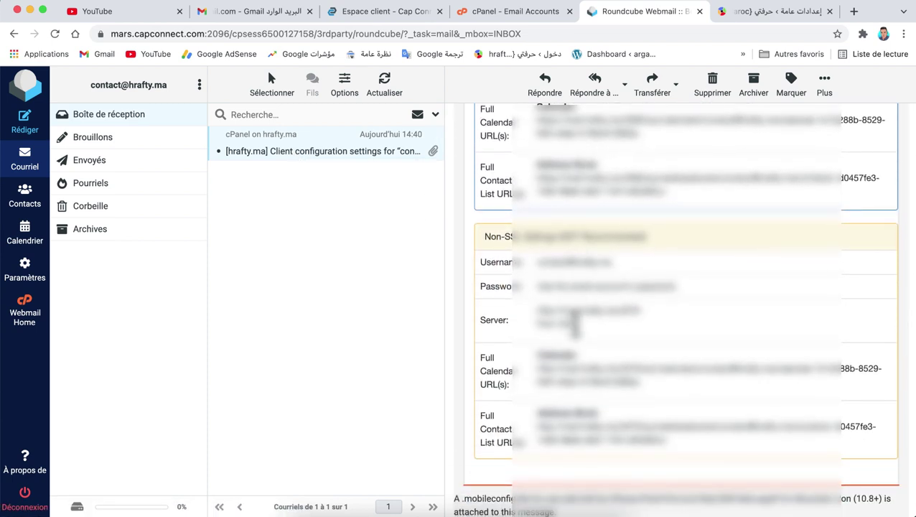
scroll(577, 326, "down", 4)
scroll(579, 333, "up", 12)
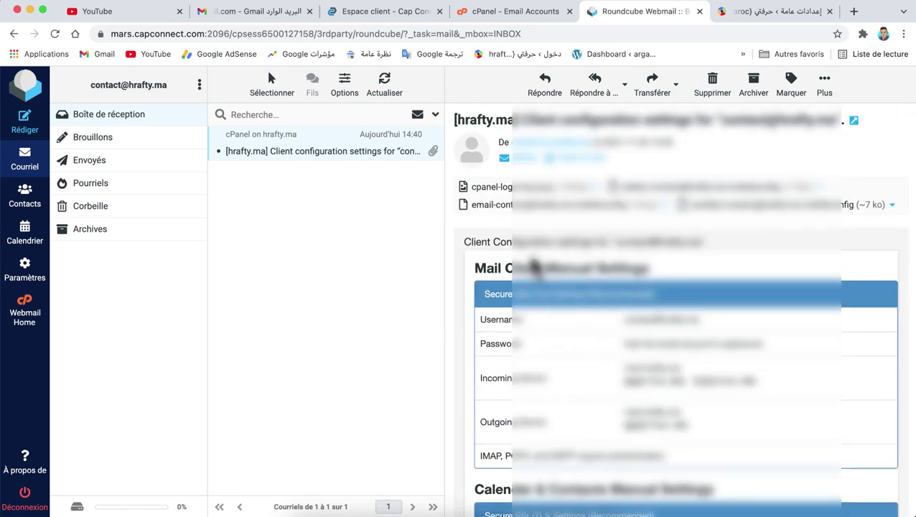
Start a blank new message in Roundcube, then go to the WordPress General Settings tab
left_click(93, 136)
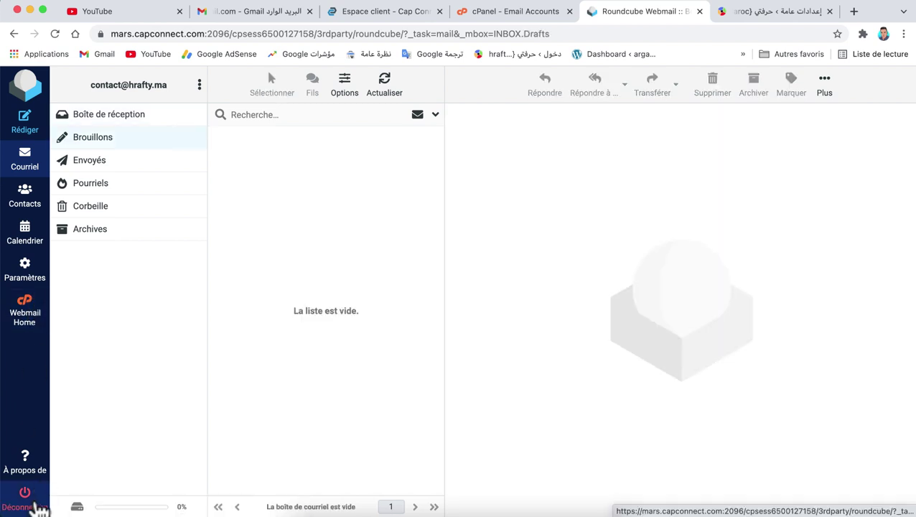
left_click(29, 129)
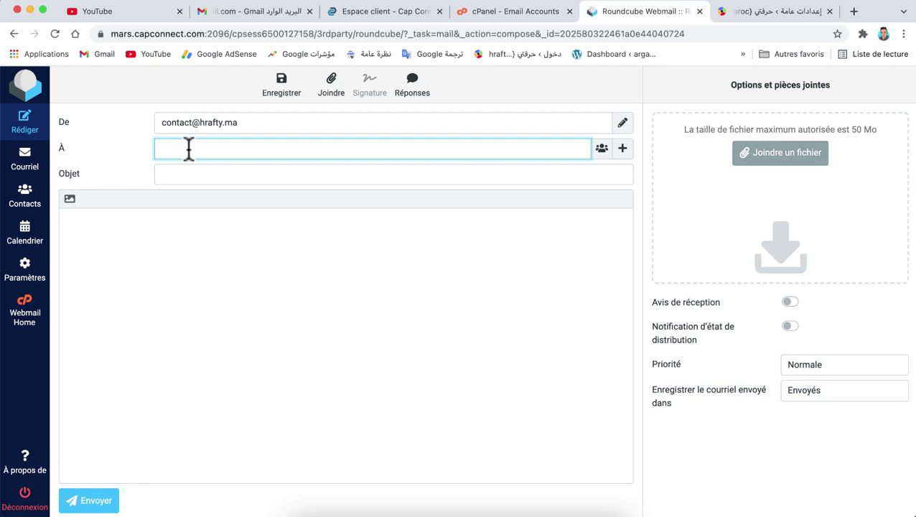
left_click(722, 12)
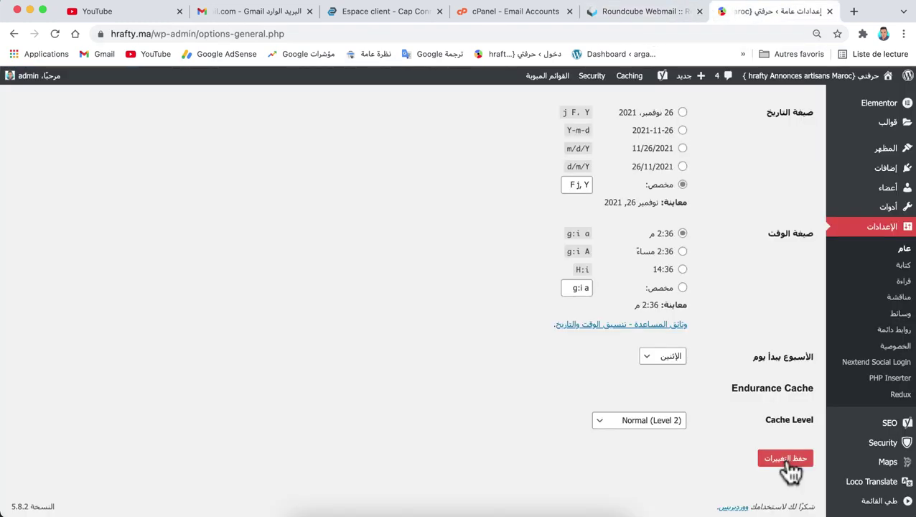
left_click(788, 460)
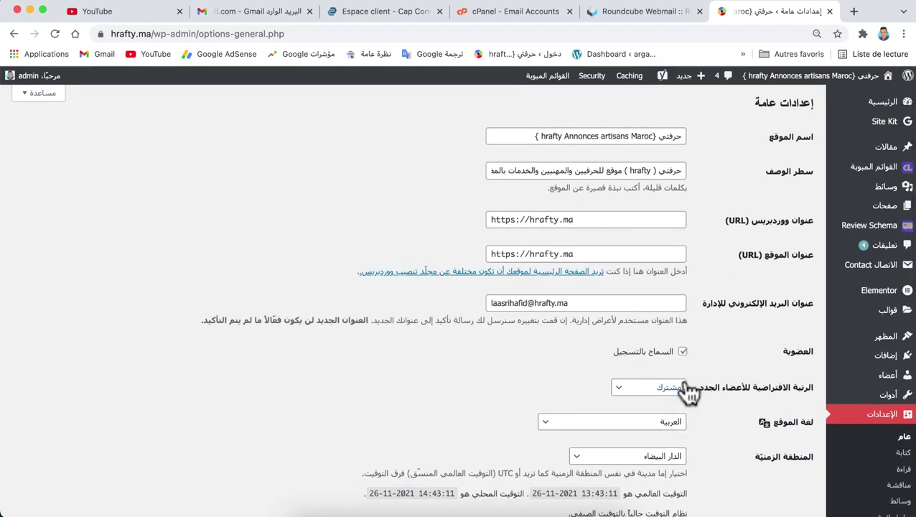
left_click_drag(528, 303, 445, 320)
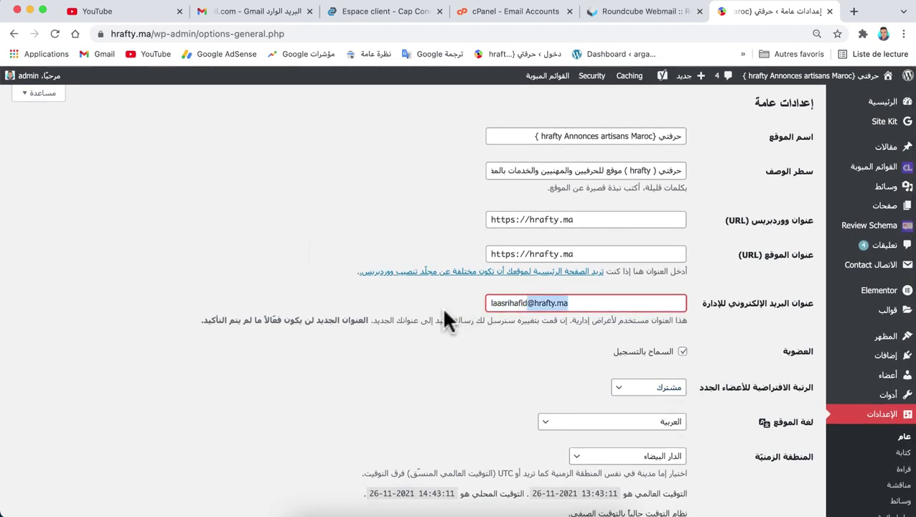
left_click(529, 303)
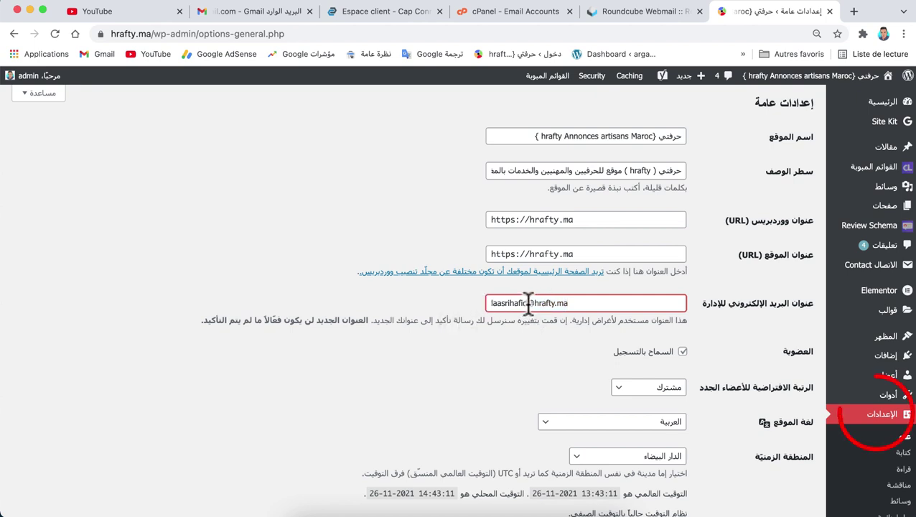
left_click_drag(528, 303, 488, 303)
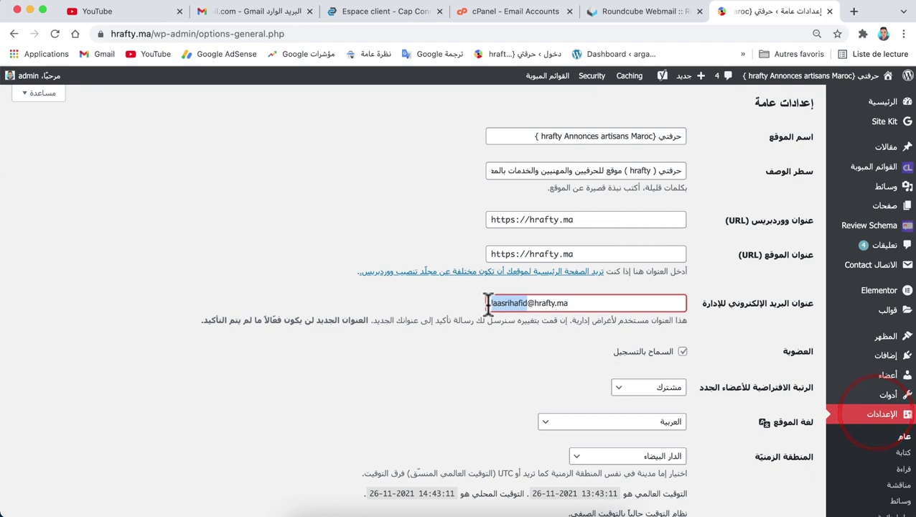
type("h")
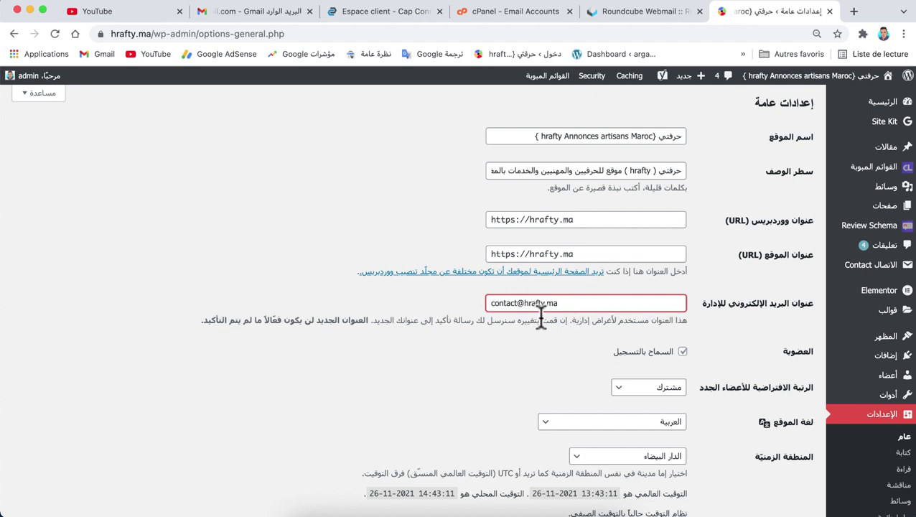
scroll(596, 334, "down", 3)
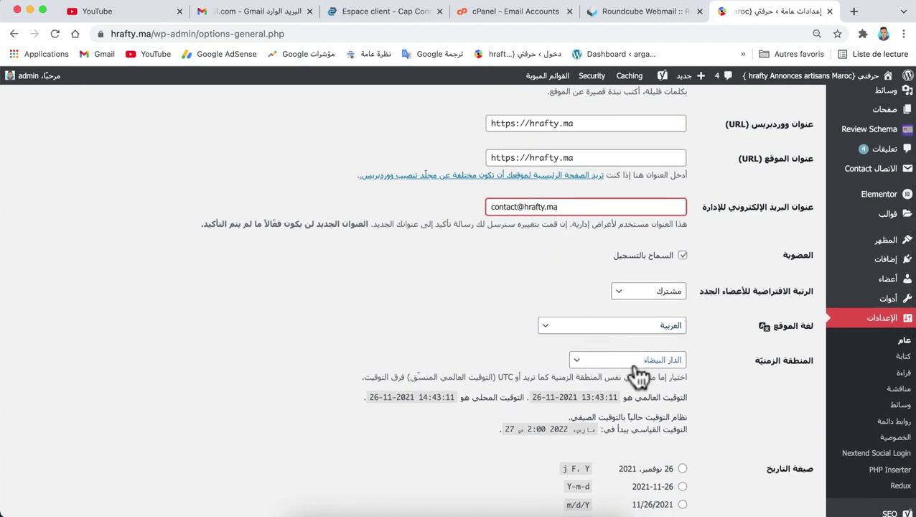
scroll(638, 375, "down", 2)
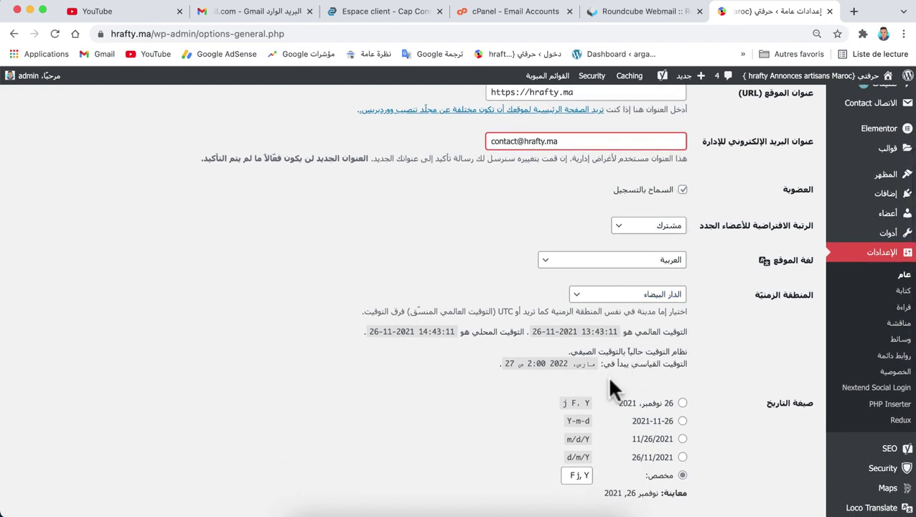
scroll(610, 388, "down", 9)
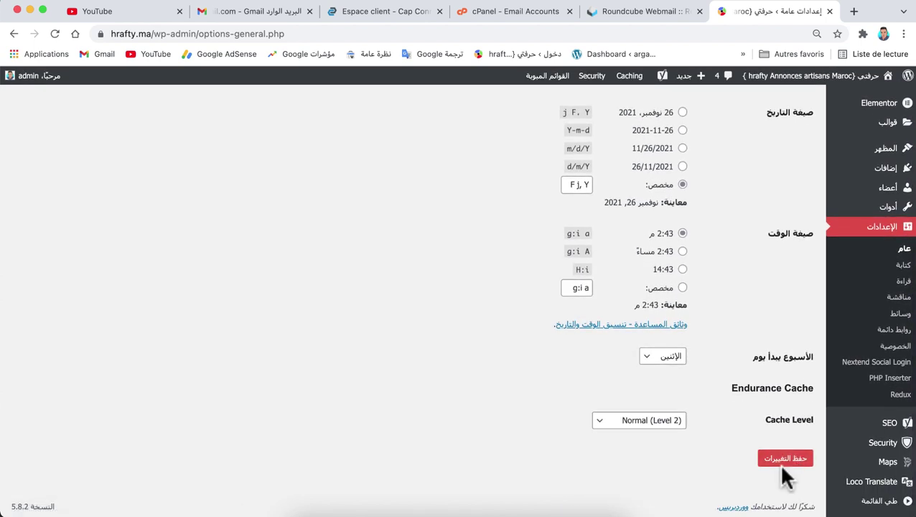
left_click(782, 467)
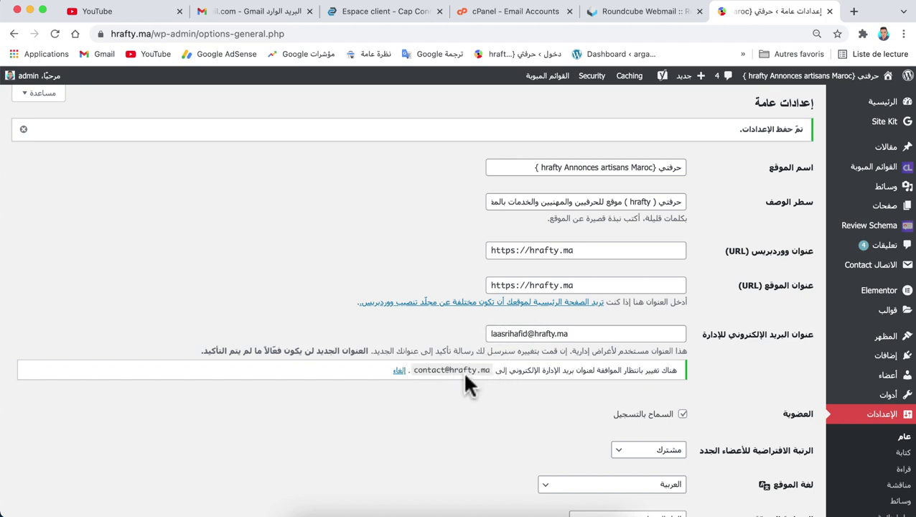
Open WordPress's new email in the Roundcube inbox and follow its admin-email confirmation link
left_click(624, 11)
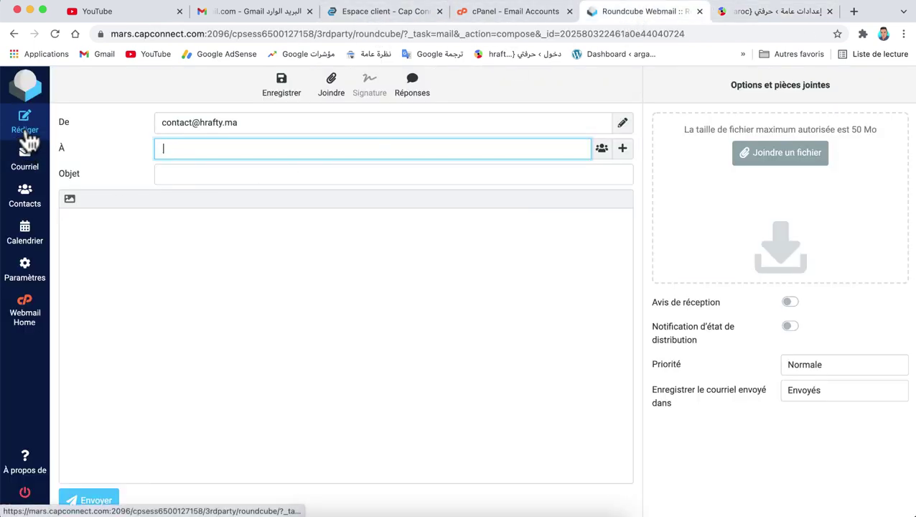
left_click(25, 173)
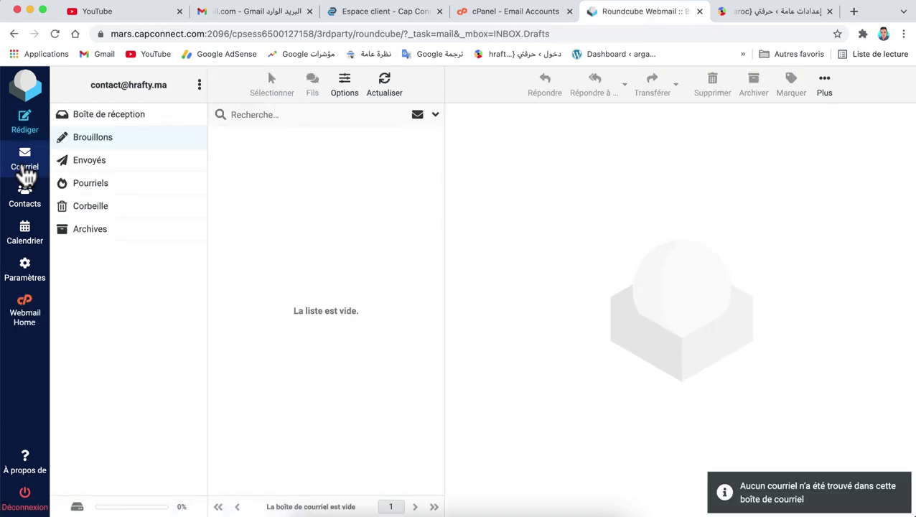
left_click(97, 120)
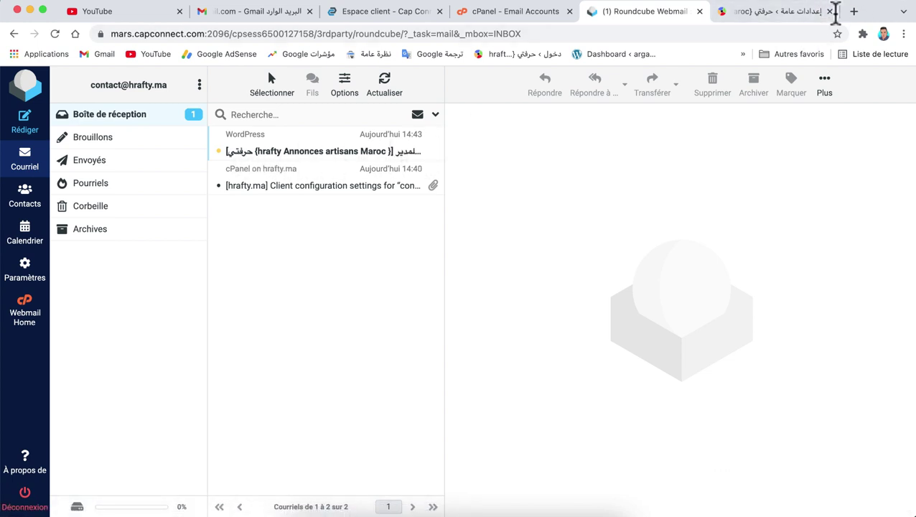
left_click(345, 152)
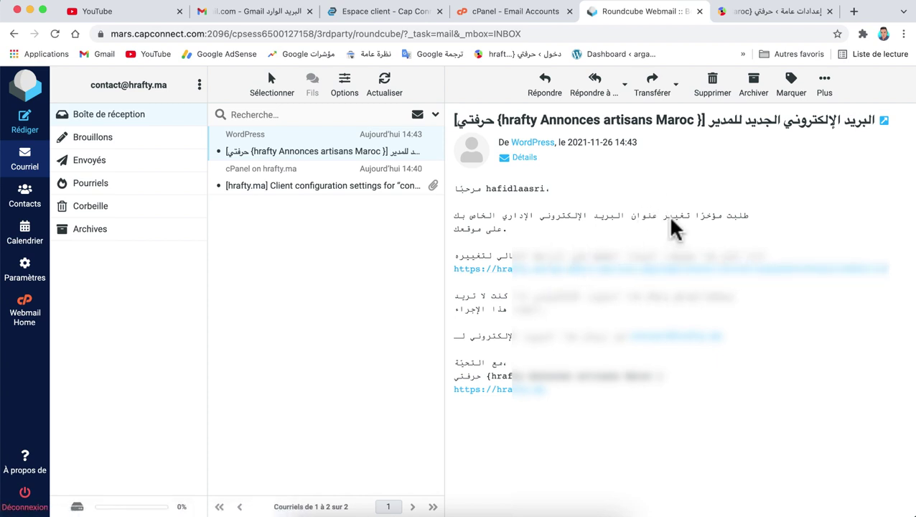
left_click(580, 270)
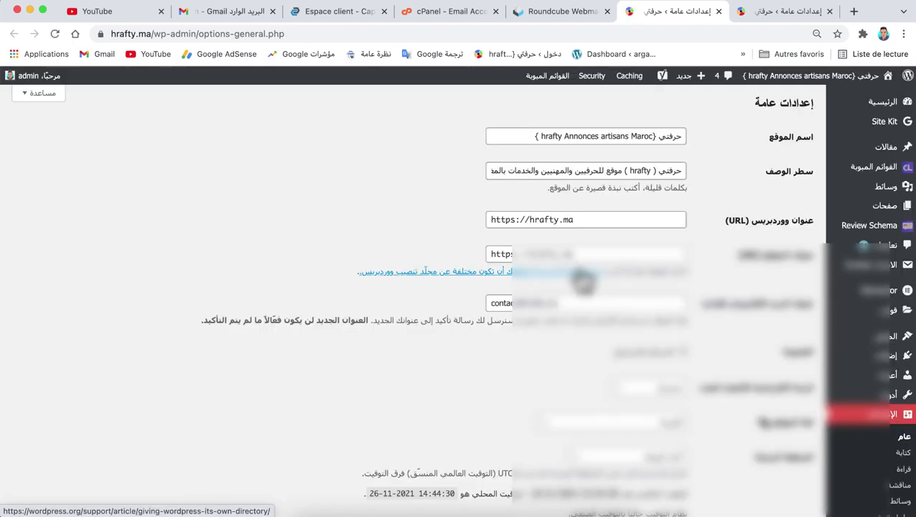
Close the duplicate settings tab and visit the live hrafty.ma site's Contact page
left_click(830, 11)
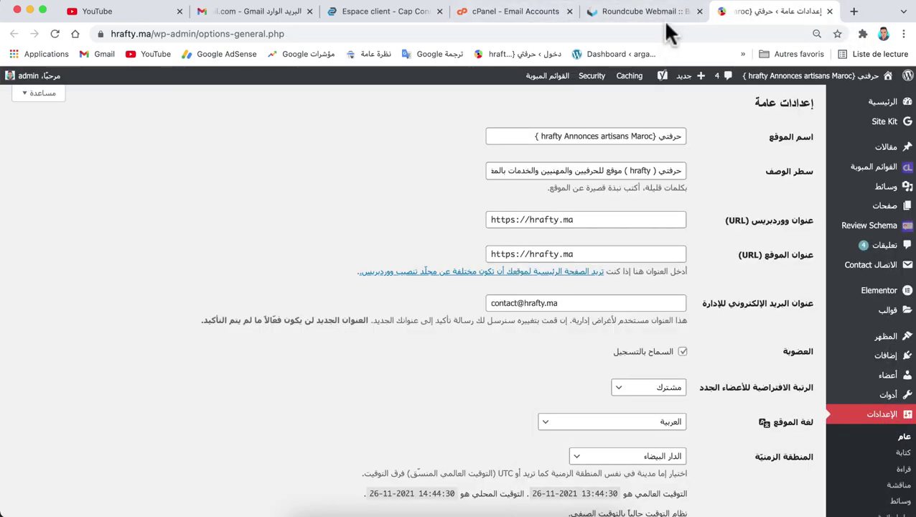
mouse_move(833, 86)
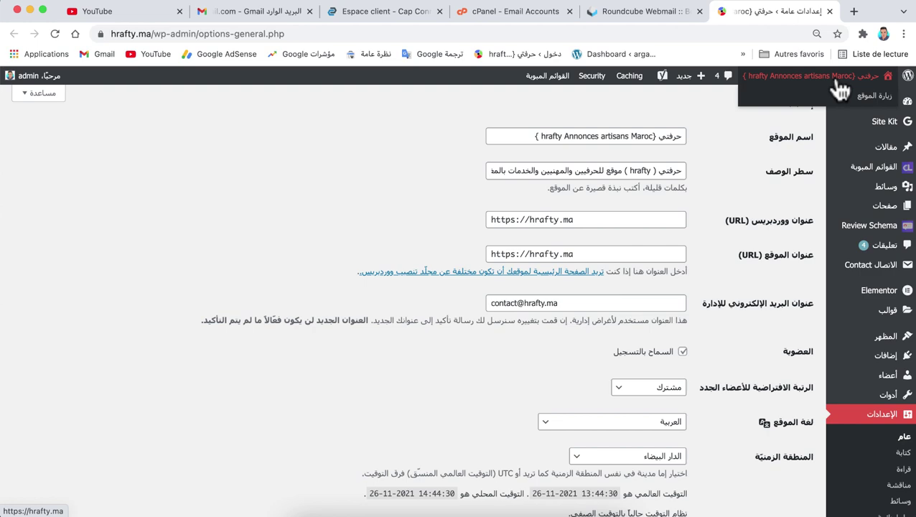
left_click(840, 90)
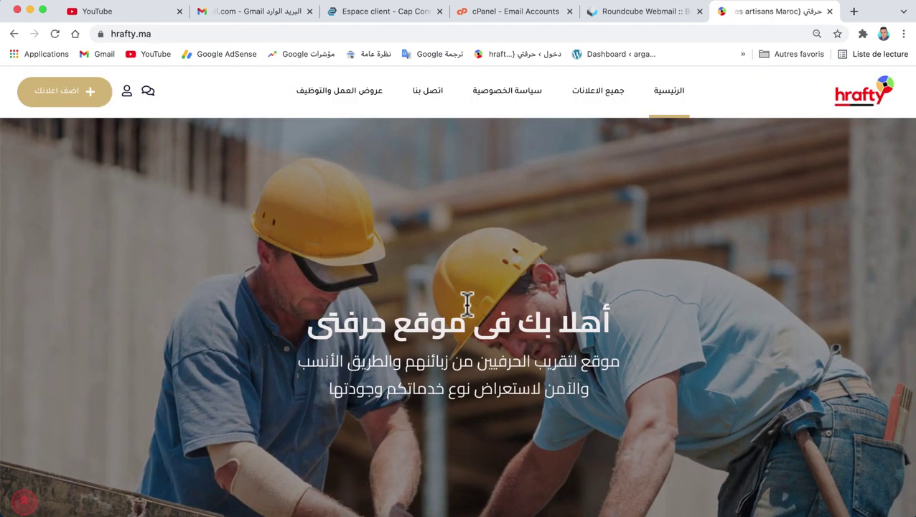
scroll(466, 303, "down", 20)
scroll(467, 308, "up", 20)
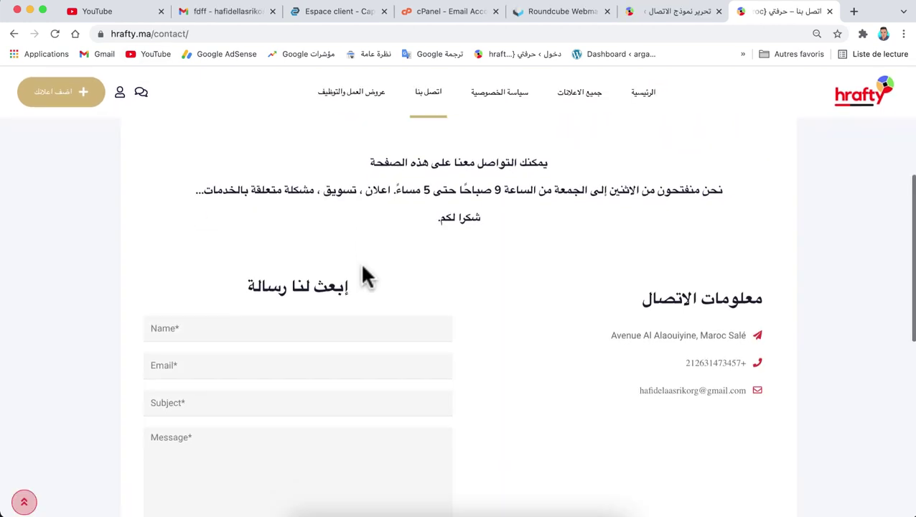
scroll(362, 267, "down", 1)
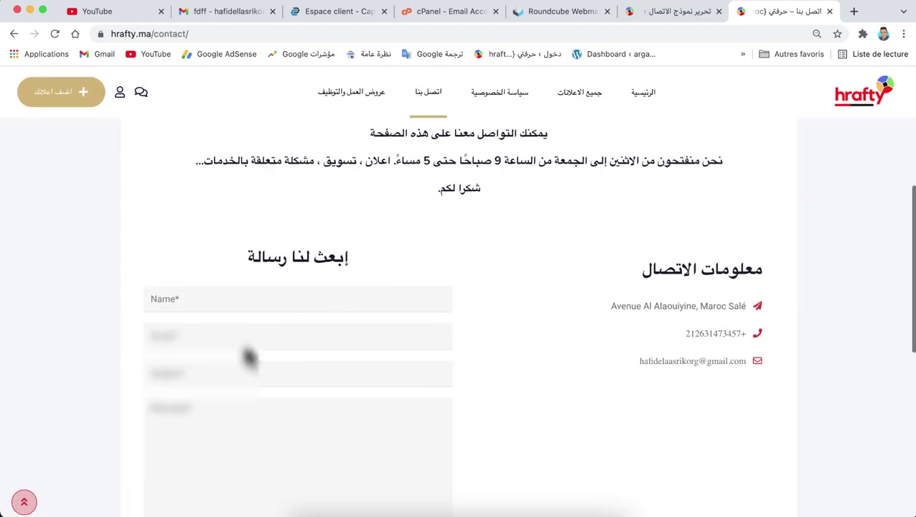
Enter a sender name on the contact form and fill the email from a saved suggestion
left_click(209, 308)
type("fff dddd")
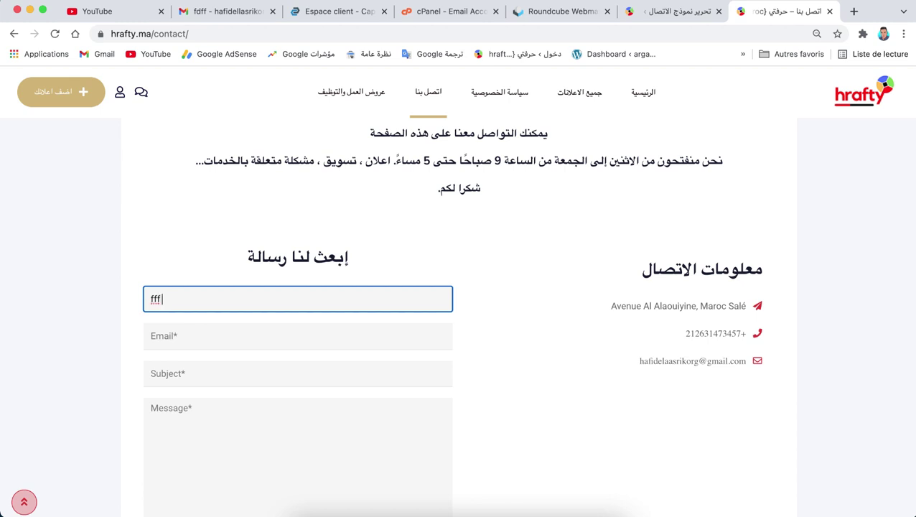
left_click(180, 332)
type("ha")
left_click(186, 368)
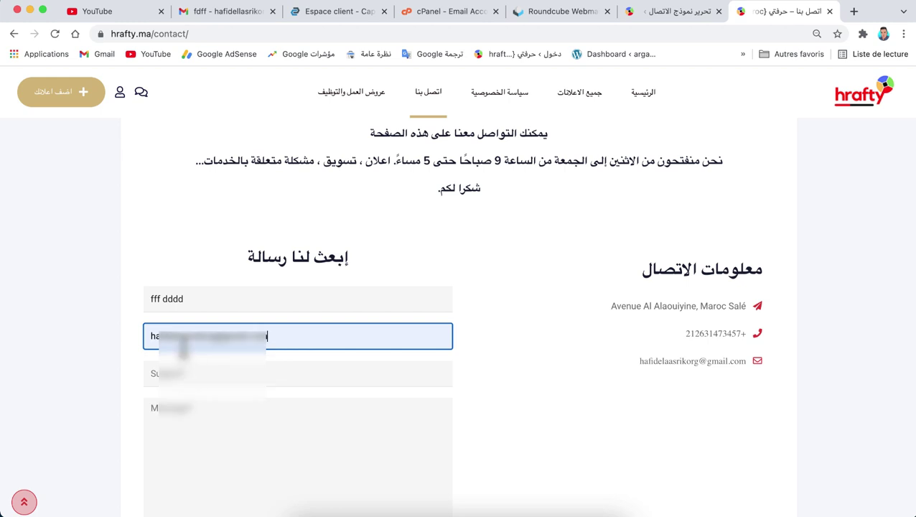
left_click(176, 328)
left_click(180, 334)
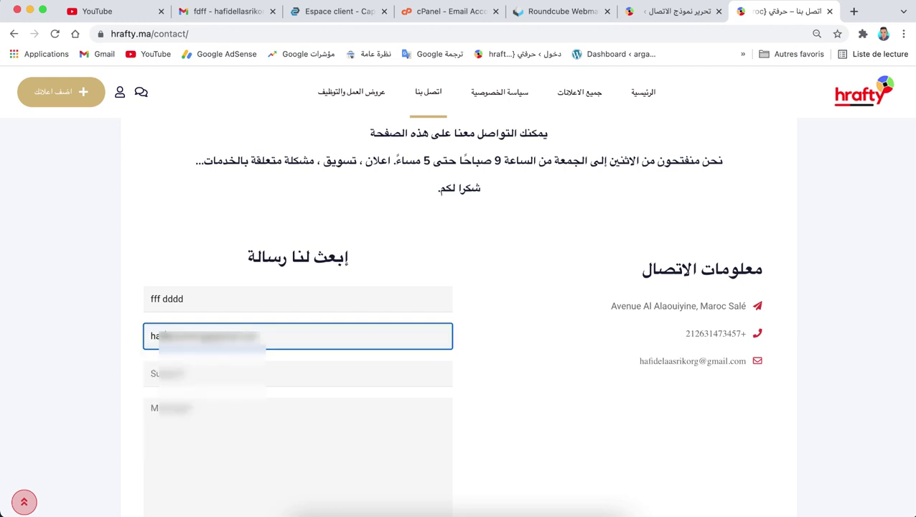
key("Return")
Enter subject 2013 and message hhhhhhh, then submit the contact form
left_click(191, 375)
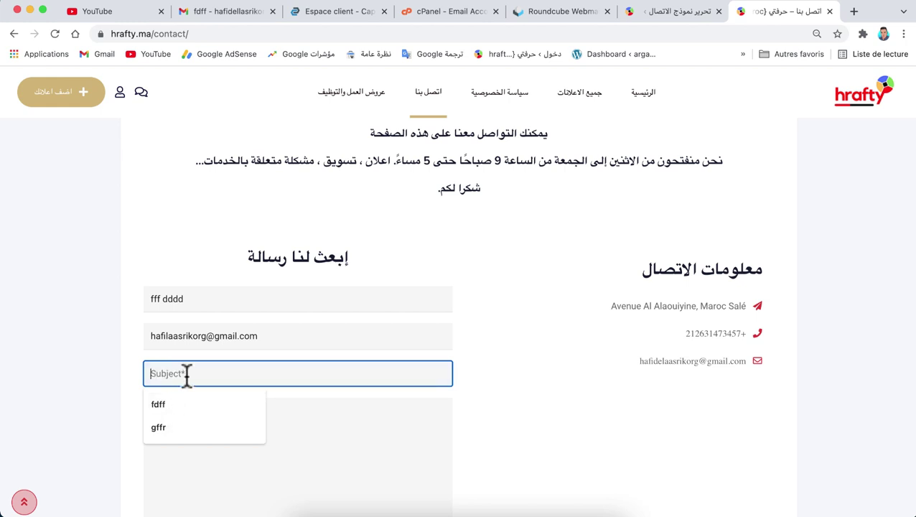
type("2013")
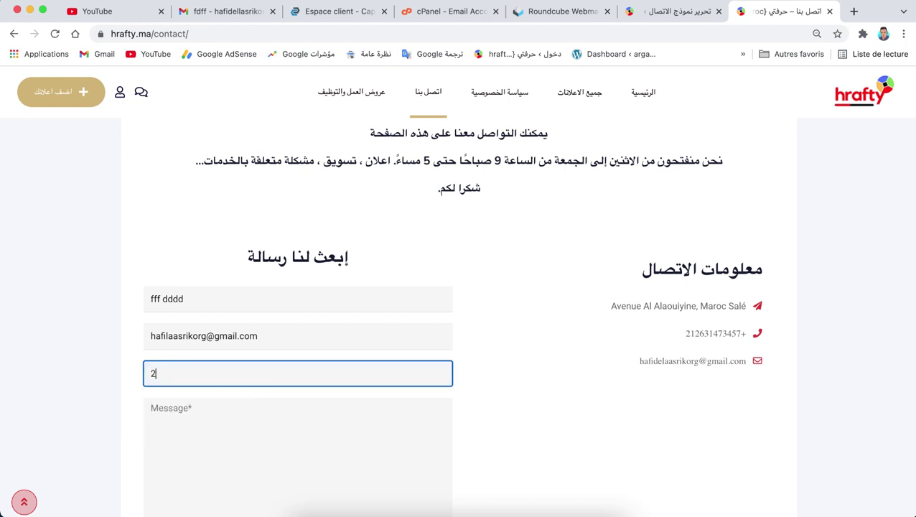
left_click(215, 419)
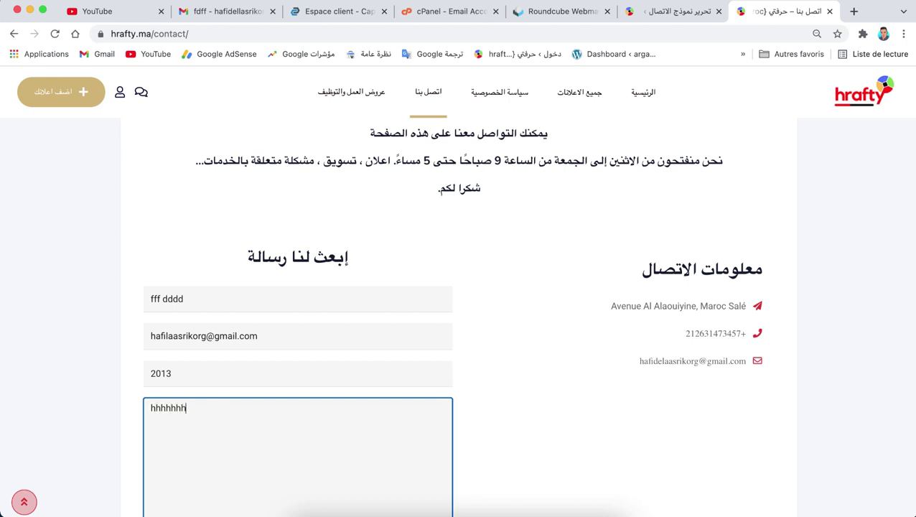
scroll(280, 405, "down", 4)
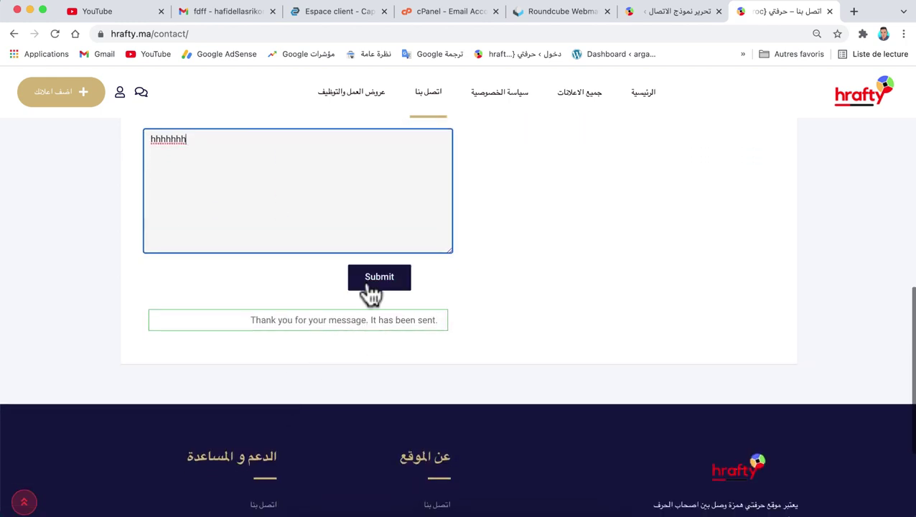
left_click(372, 284)
scroll(369, 288, "up", 2)
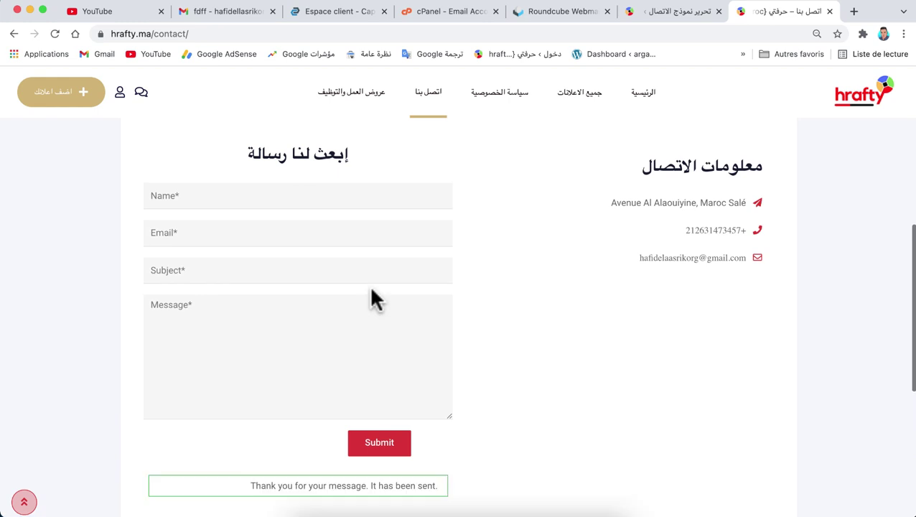
scroll(371, 288, "down", 2)
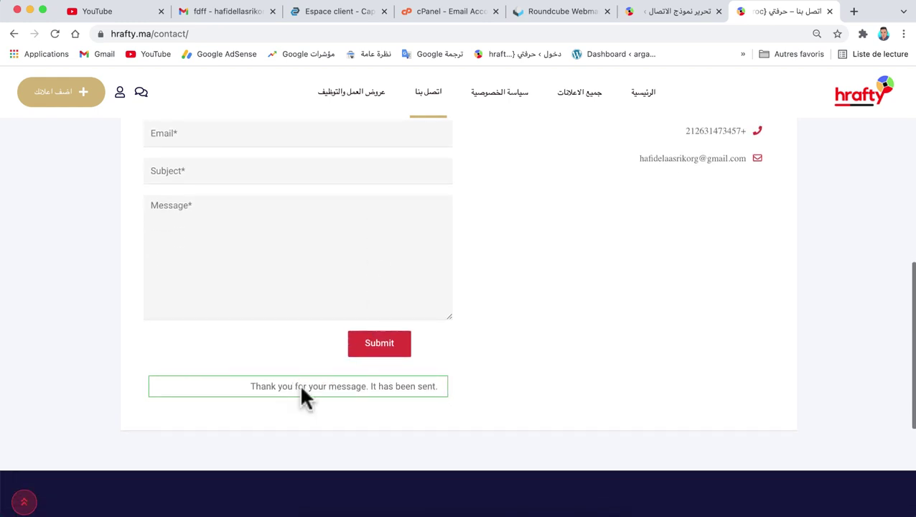
Refresh the Roundcube inbox and open the newly arrived contact-form message '2013'
left_click(563, 12)
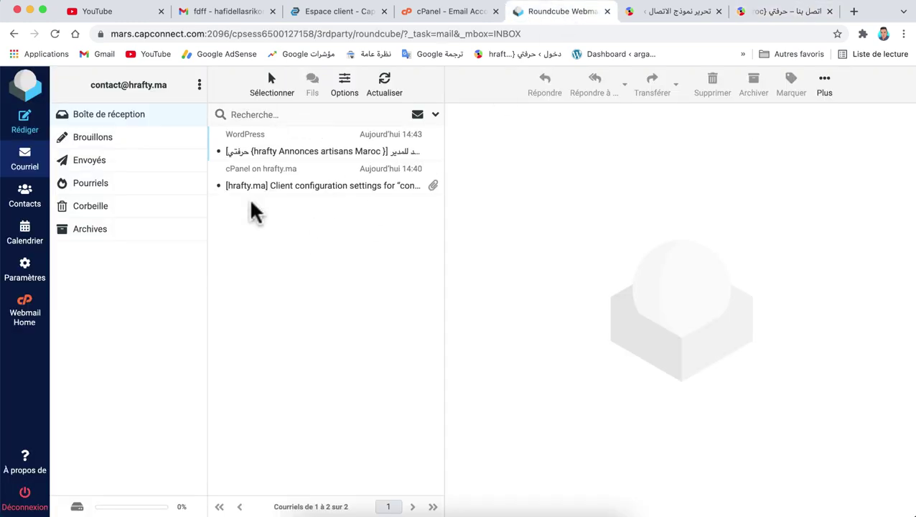
left_click(398, 88)
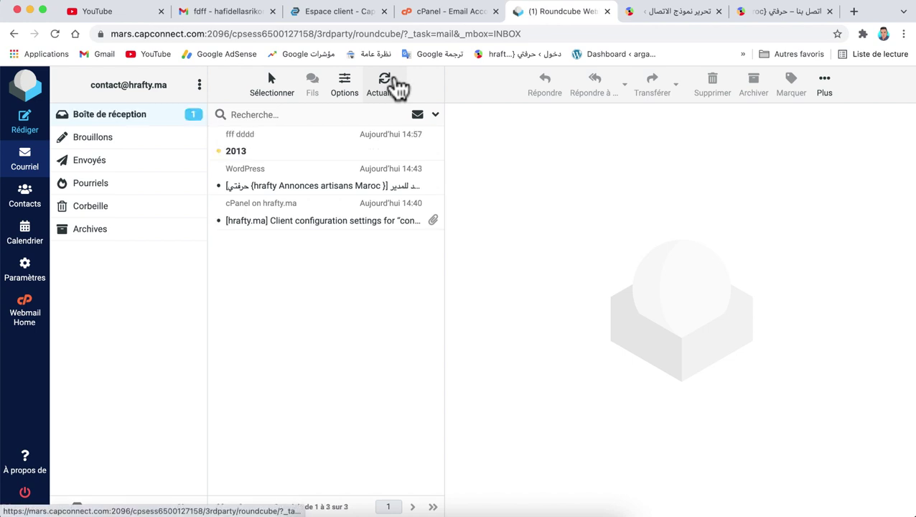
left_click(240, 153)
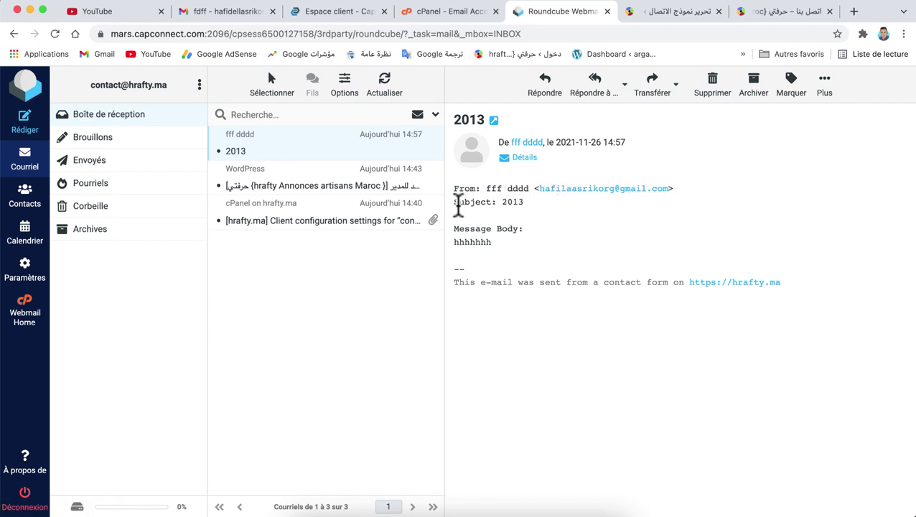
Review the message's subject 2013 and its body text 'hhhhhhh'
double_click(507, 202)
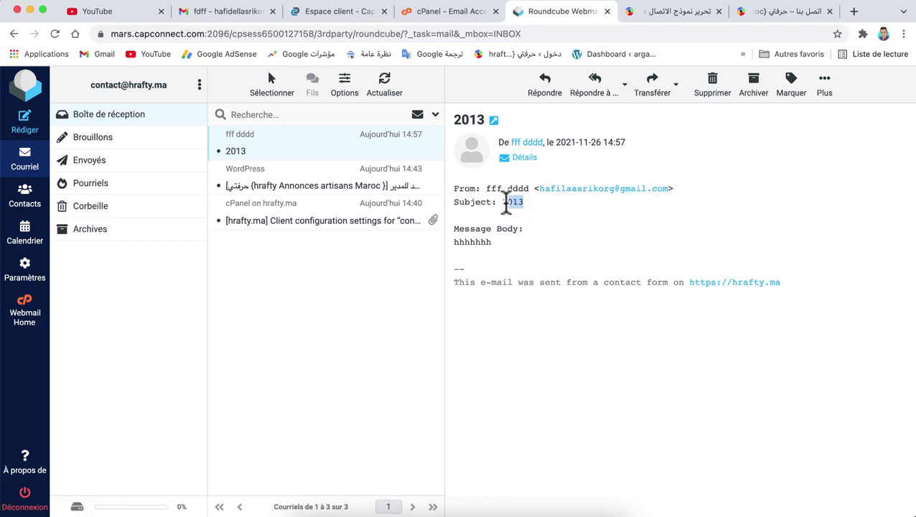
left_click_drag(454, 242, 528, 249)
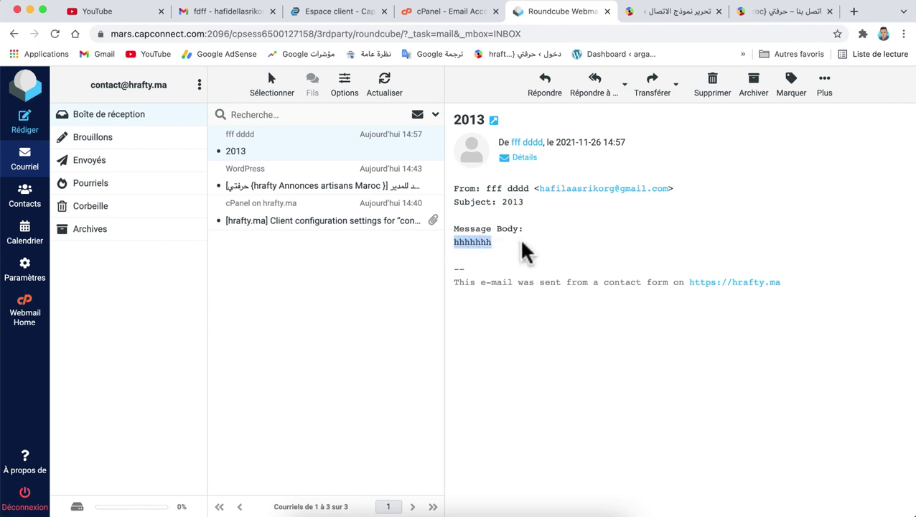
left_click(688, 278)
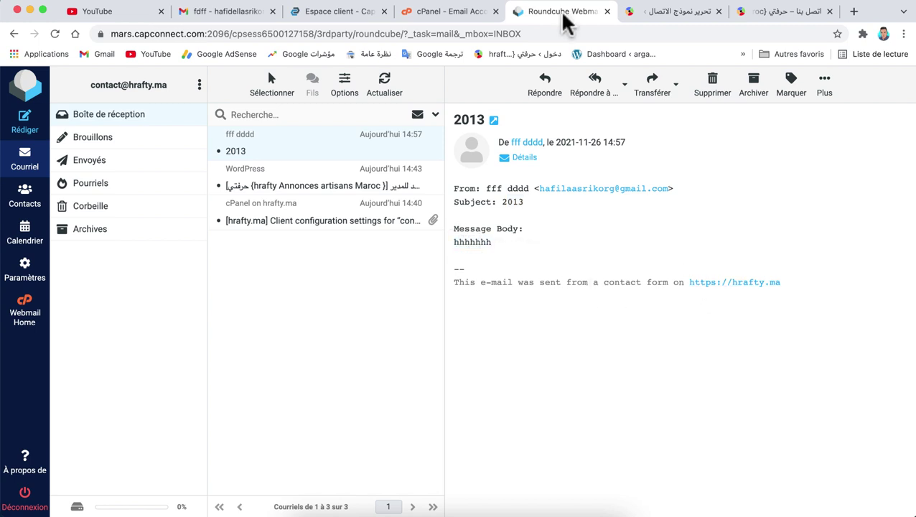
left_click(838, 35)
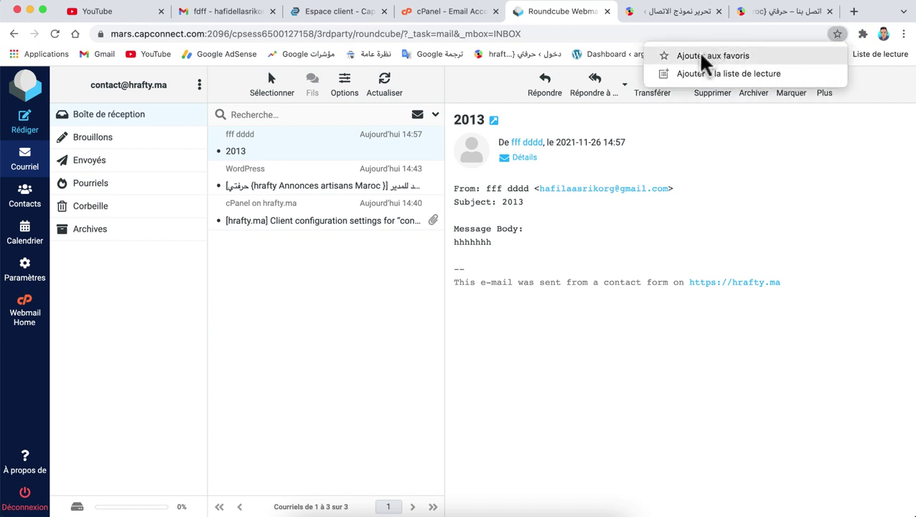
left_click(472, 96)
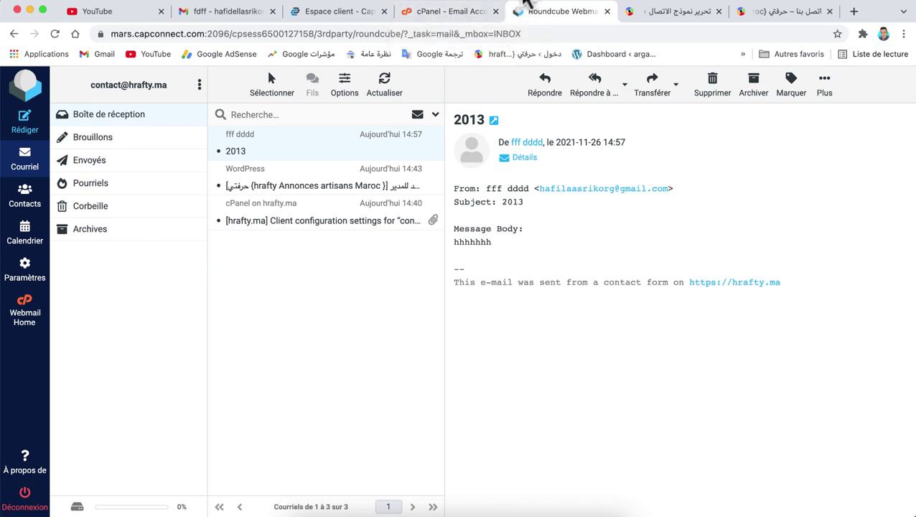
Close the Roundcube and contact-form editor tabs, then open Email Accounts from the hosting client area
left_click(607, 12)
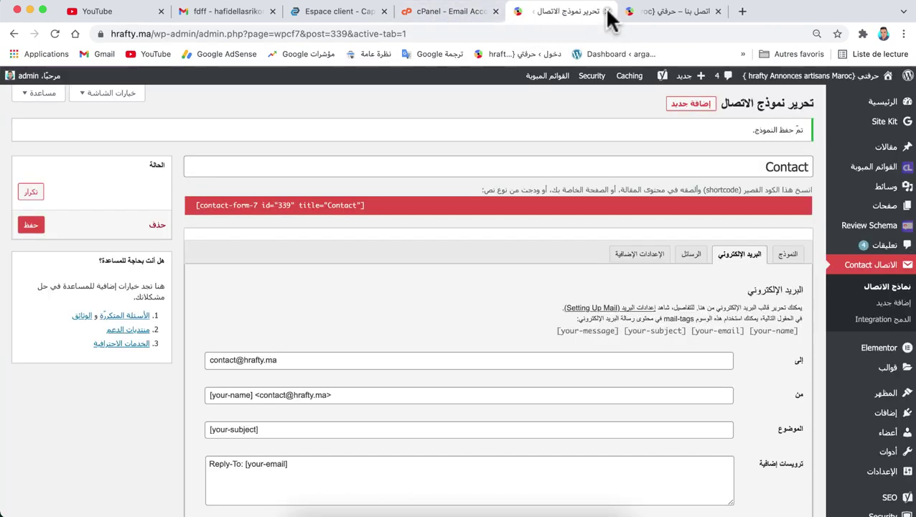
left_click(608, 13)
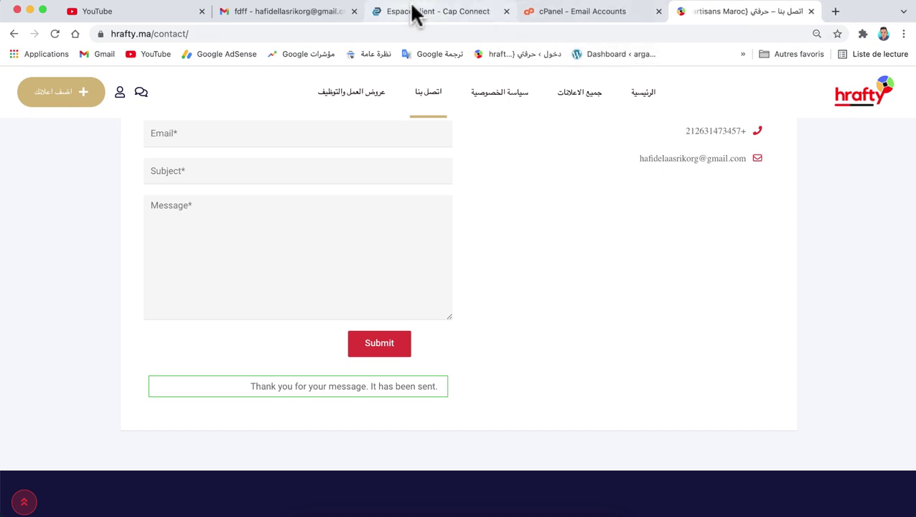
left_click(413, 11)
scroll(367, 352, "down", 5)
scroll(364, 347, "up", 5)
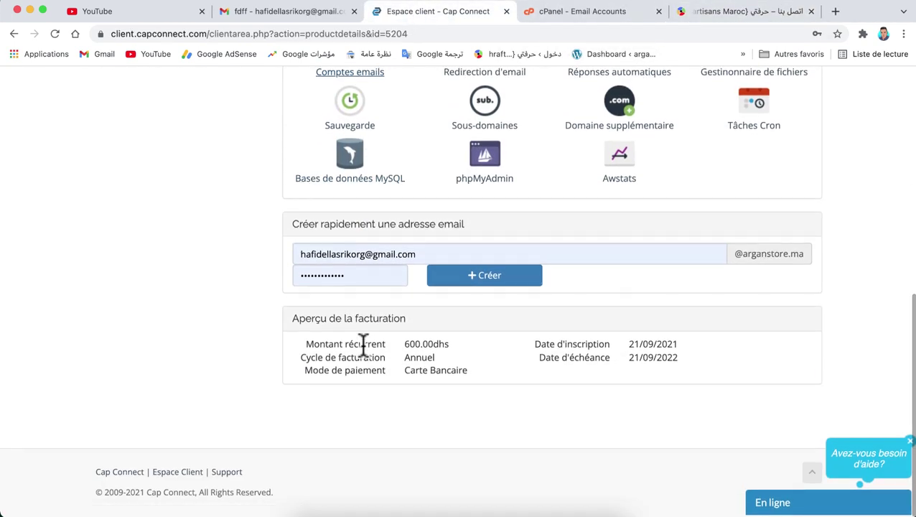
left_click(369, 306)
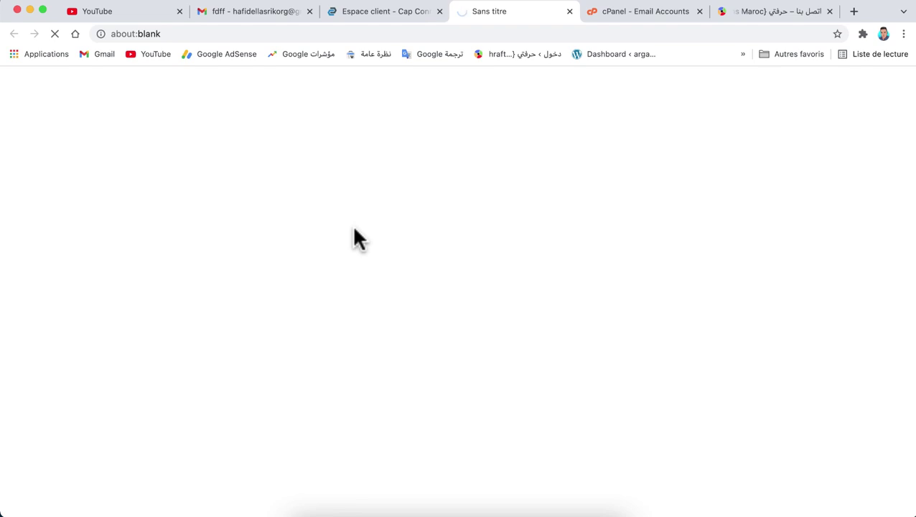